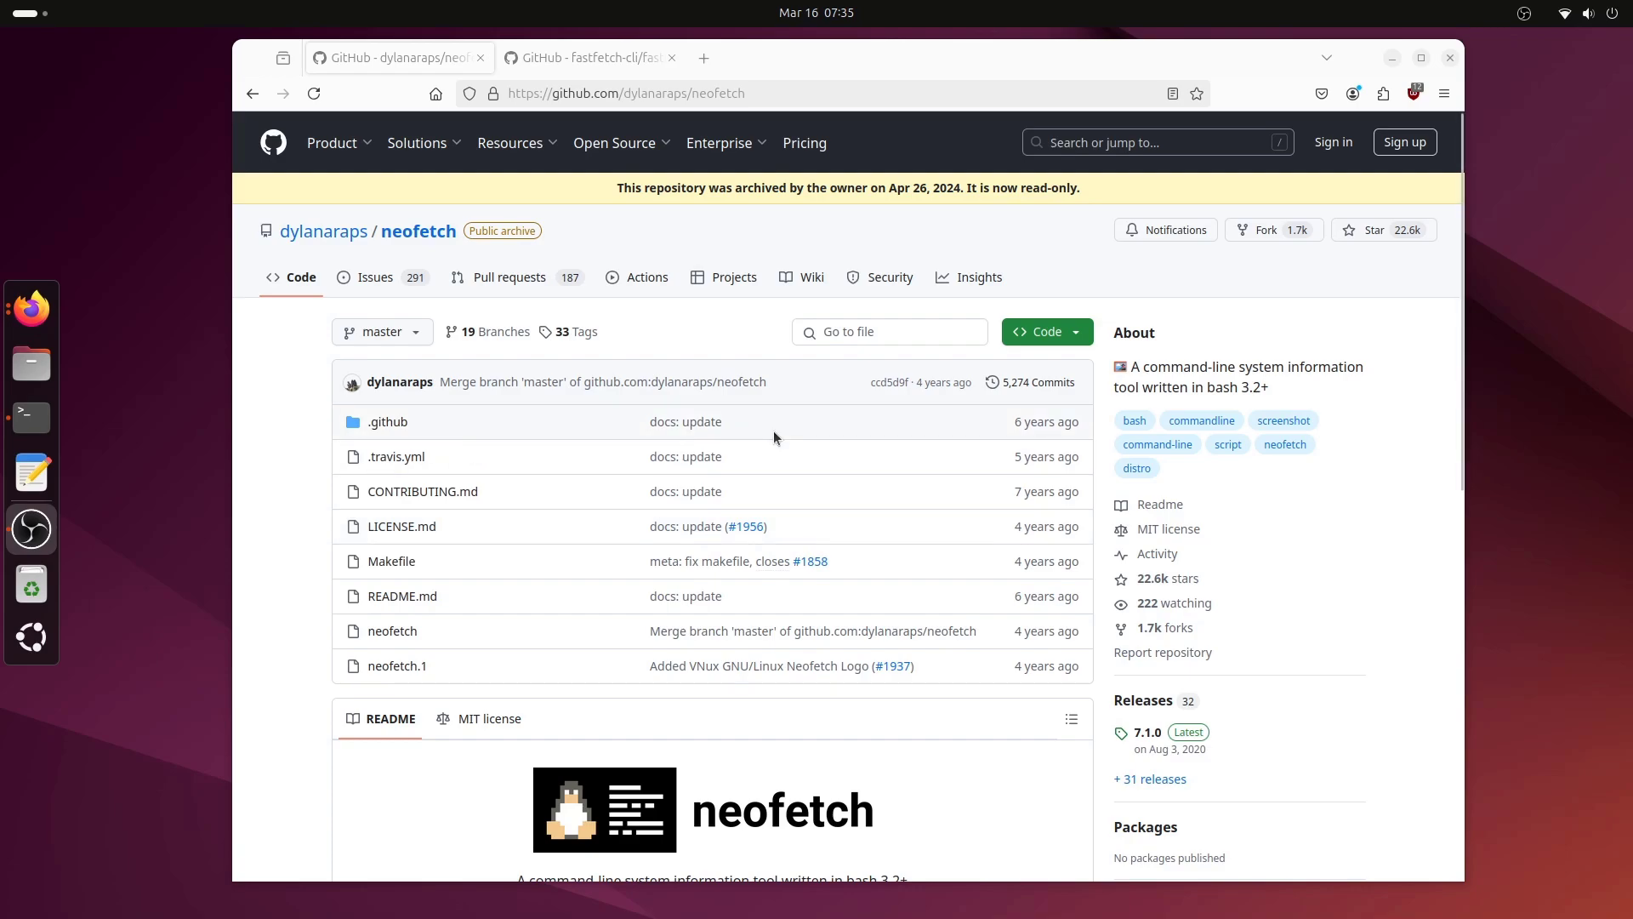
scroll(822, 575, "down", 2)
scroll(828, 533, "up", 2)
scroll(910, 451, "down", 4)
scroll(907, 474, "up", 2)
scroll(907, 480, "up", 2)
Open Terminal, run sudo apt install neofetch (already 7.1.0-4), then run neofetch.
left_click(31, 417)
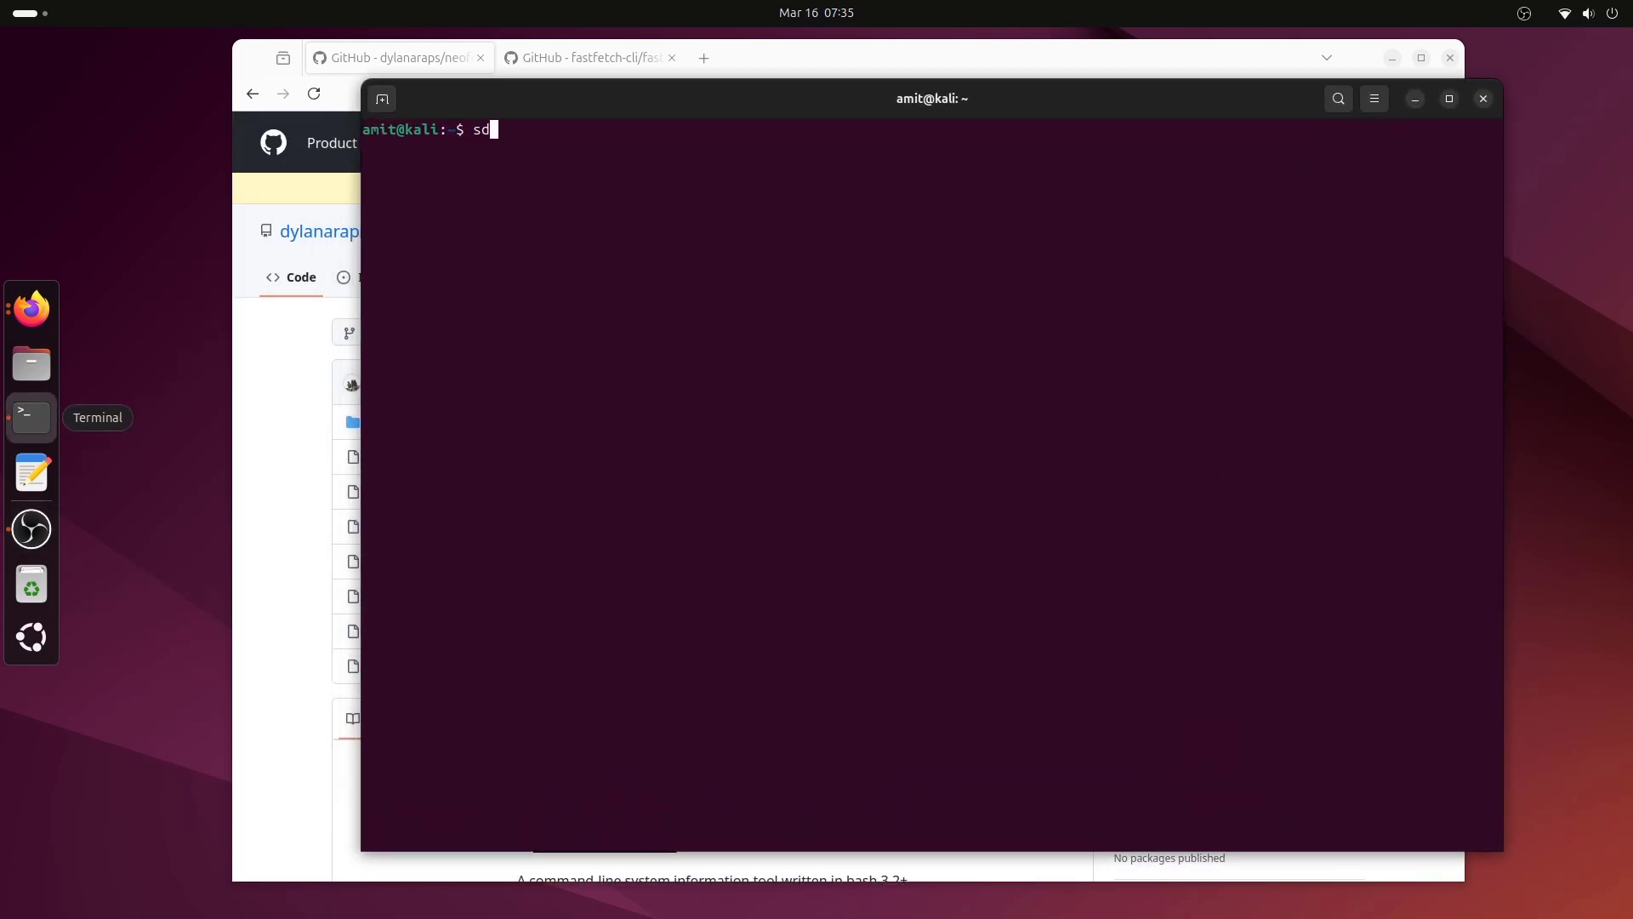
type("udo ")
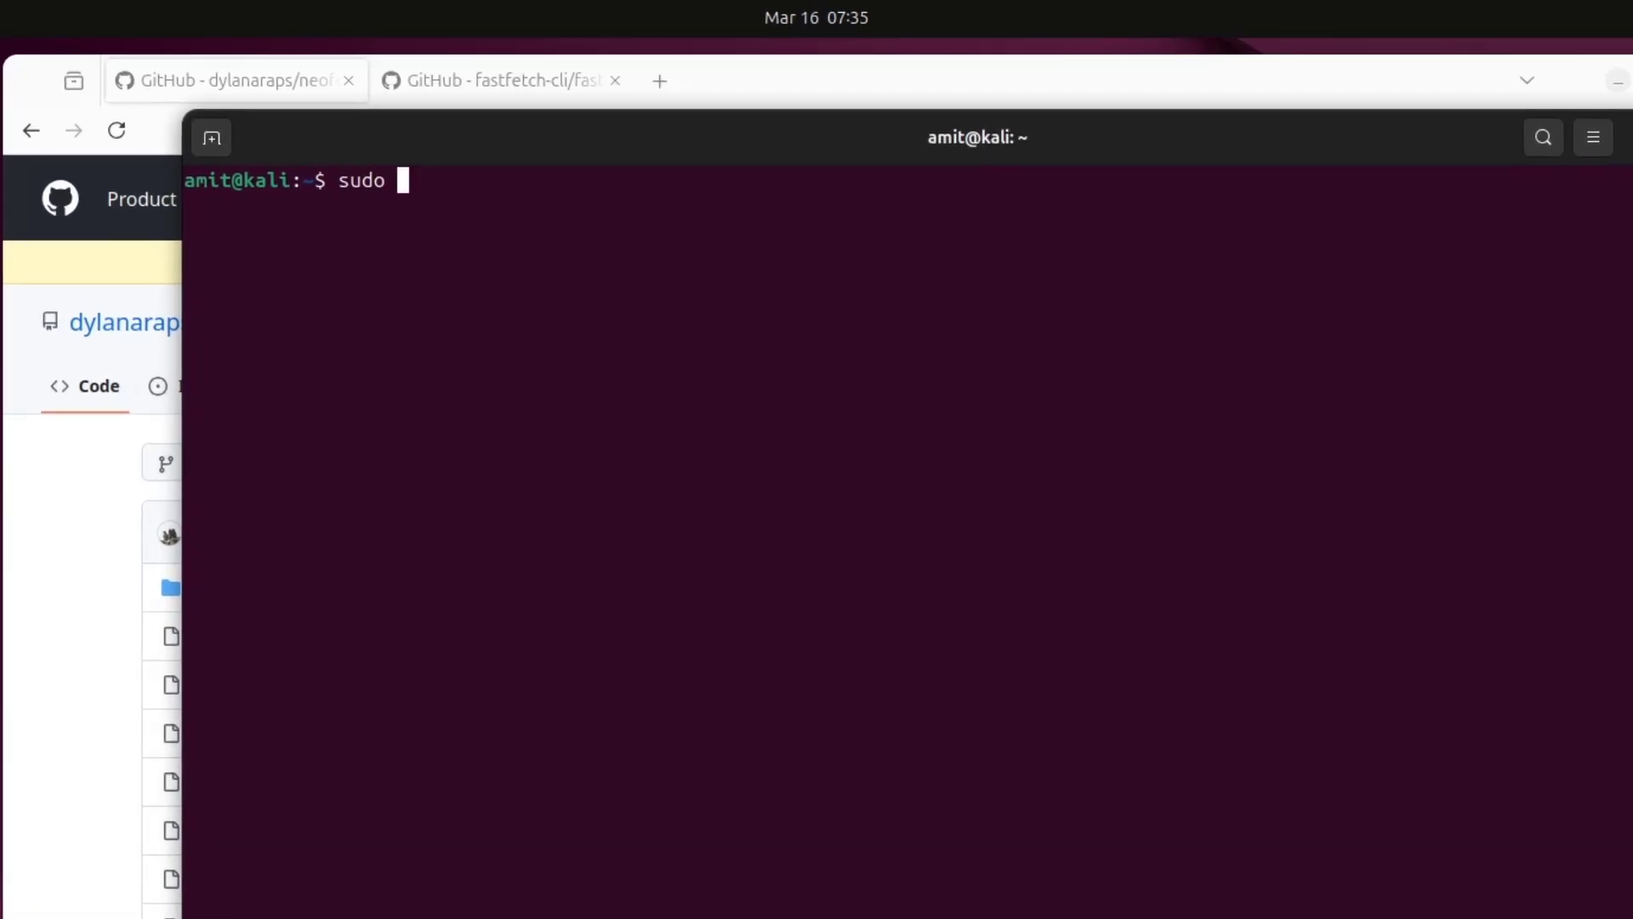
type("apt install neof")
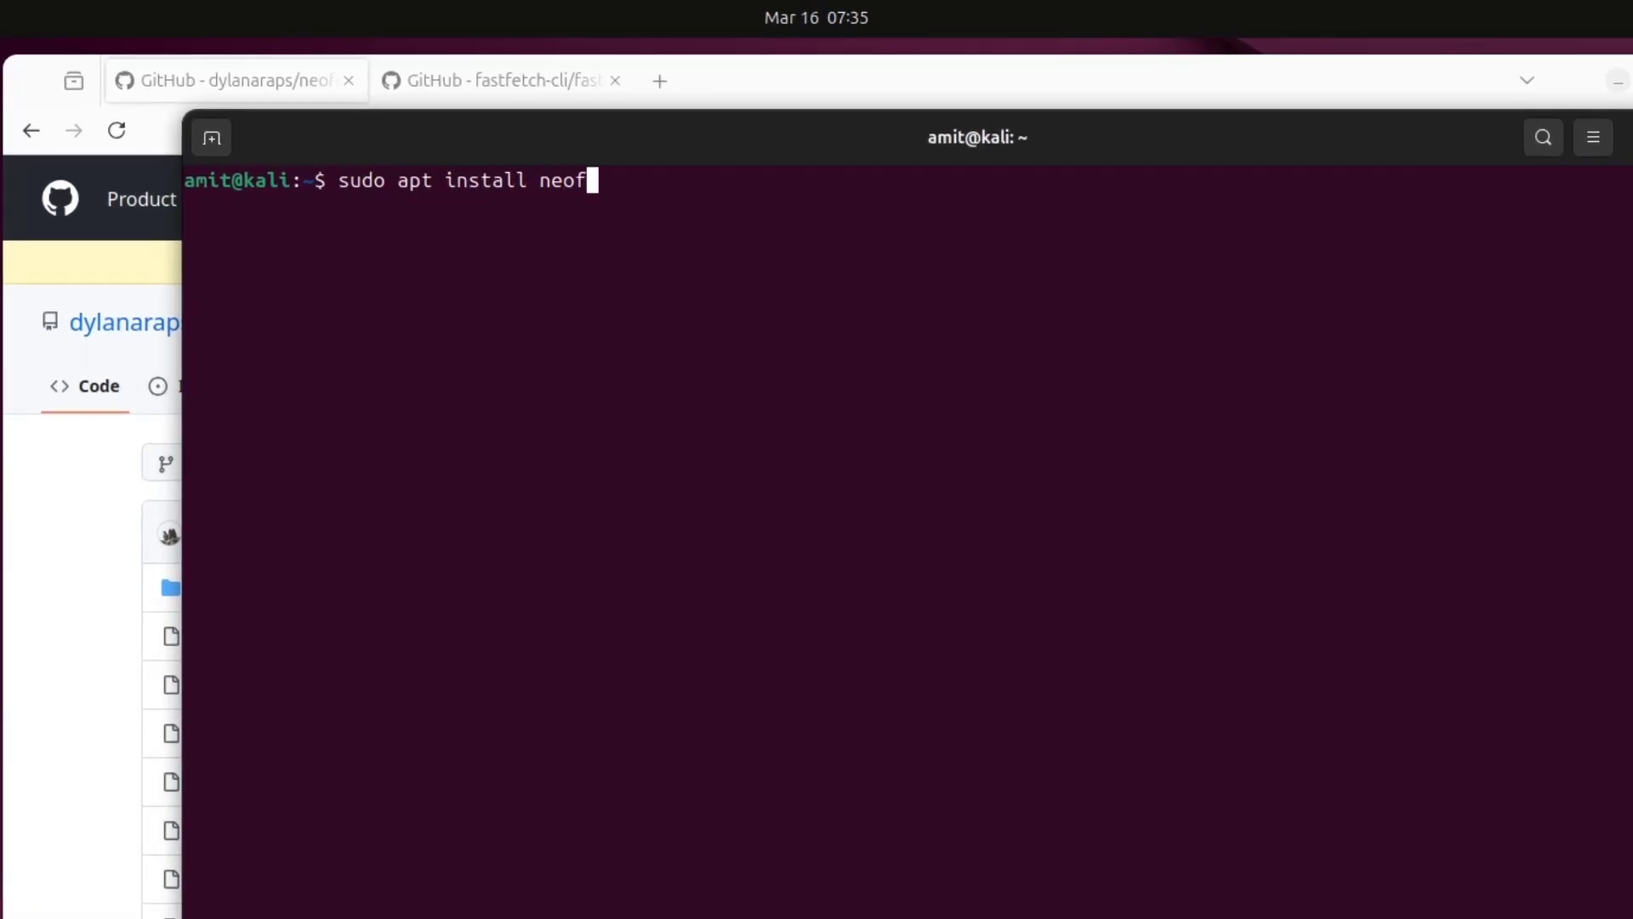
type("etch")
key("Return")
key("Return")
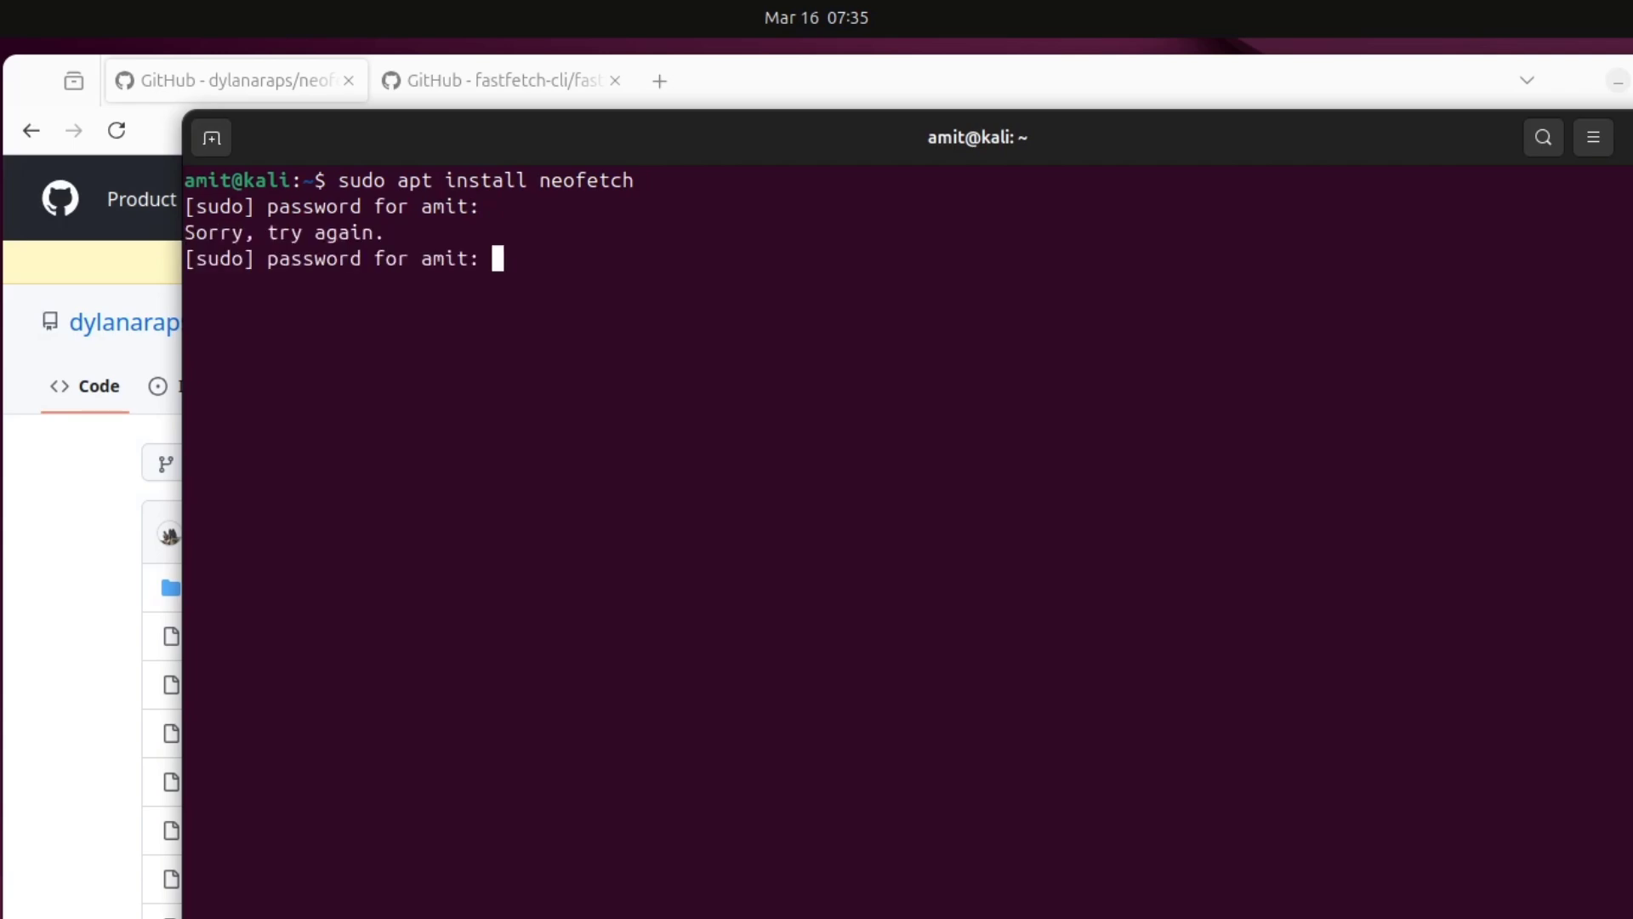
key("Return")
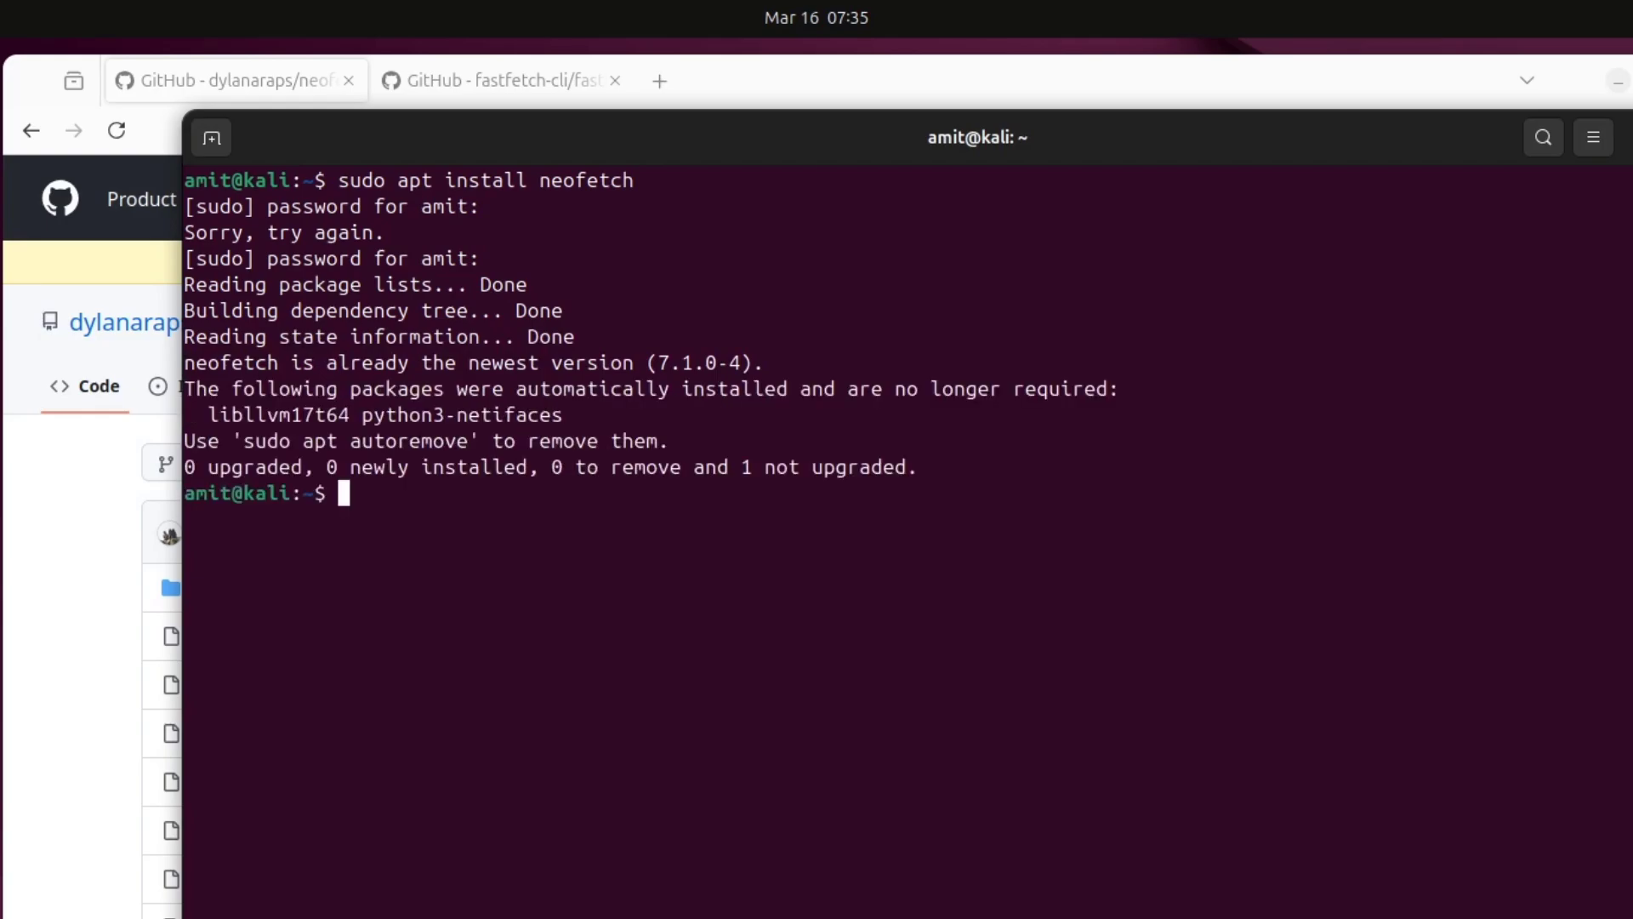
type("neofetch")
key("Return")
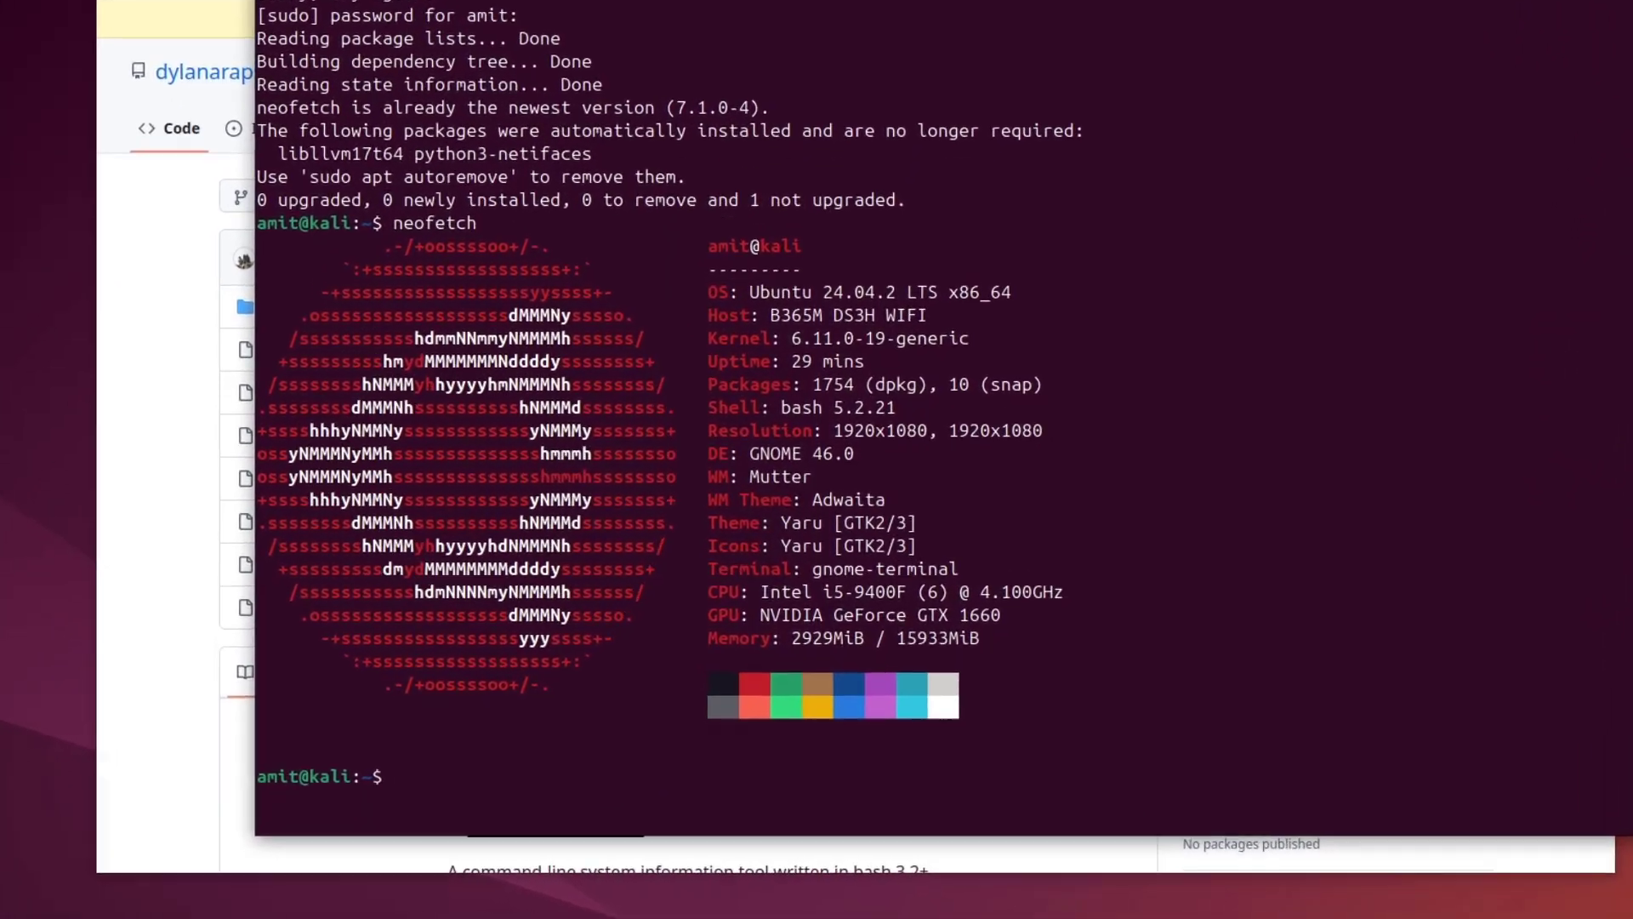
Rerun the install command with fastfetch in place of neofetch; apt cannot locate it.
key("Up")
key("Up")
key("BackSpace")
key("BackSpace")
key("BackSpace")
key("BackSpace")
key("BackSpace")
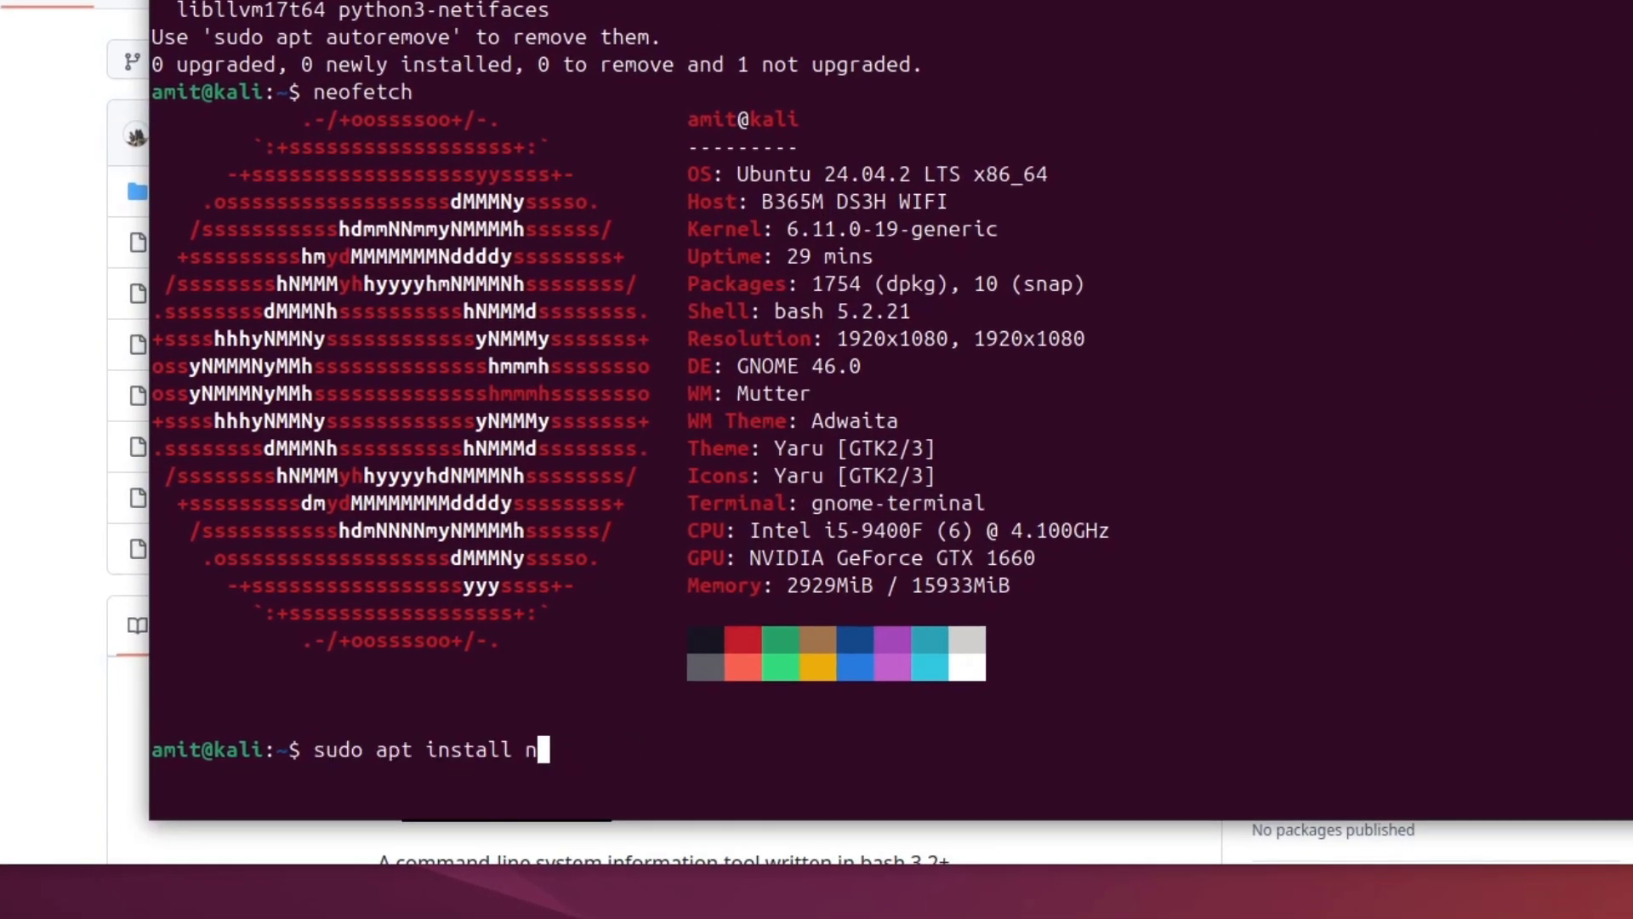
key("BackSpace")
type("fastfetch")
key("Return")
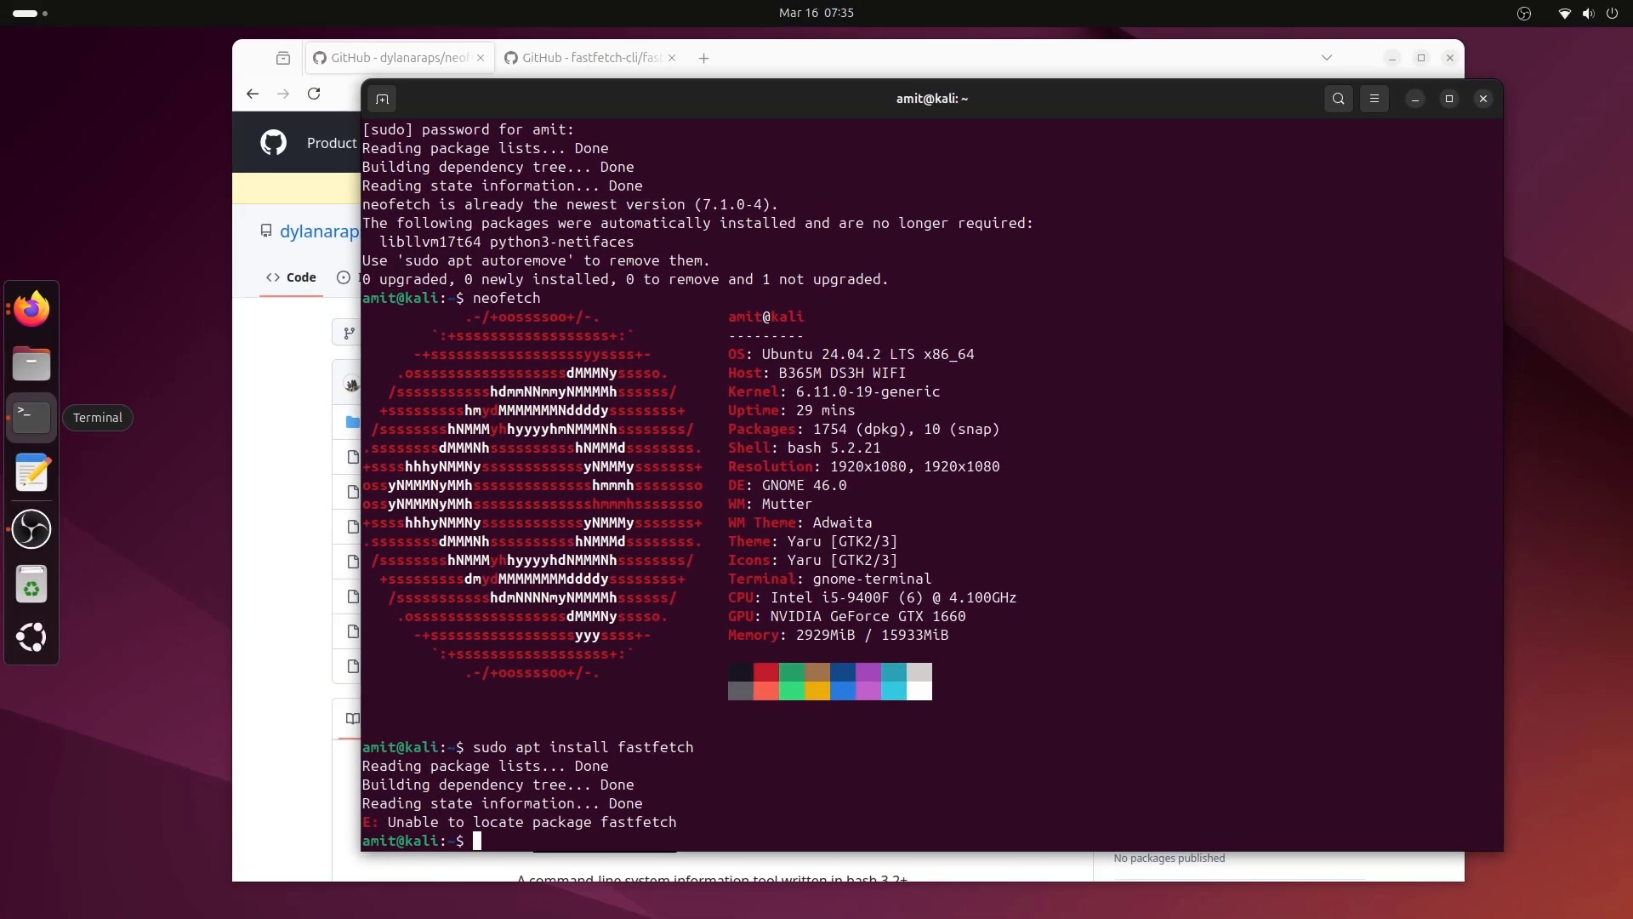
type("udo a")
Clear the screen, add ppa:zhangsongcui3371/fastfetch, run sudo apt update, and clear again.
key("ctrl+l")
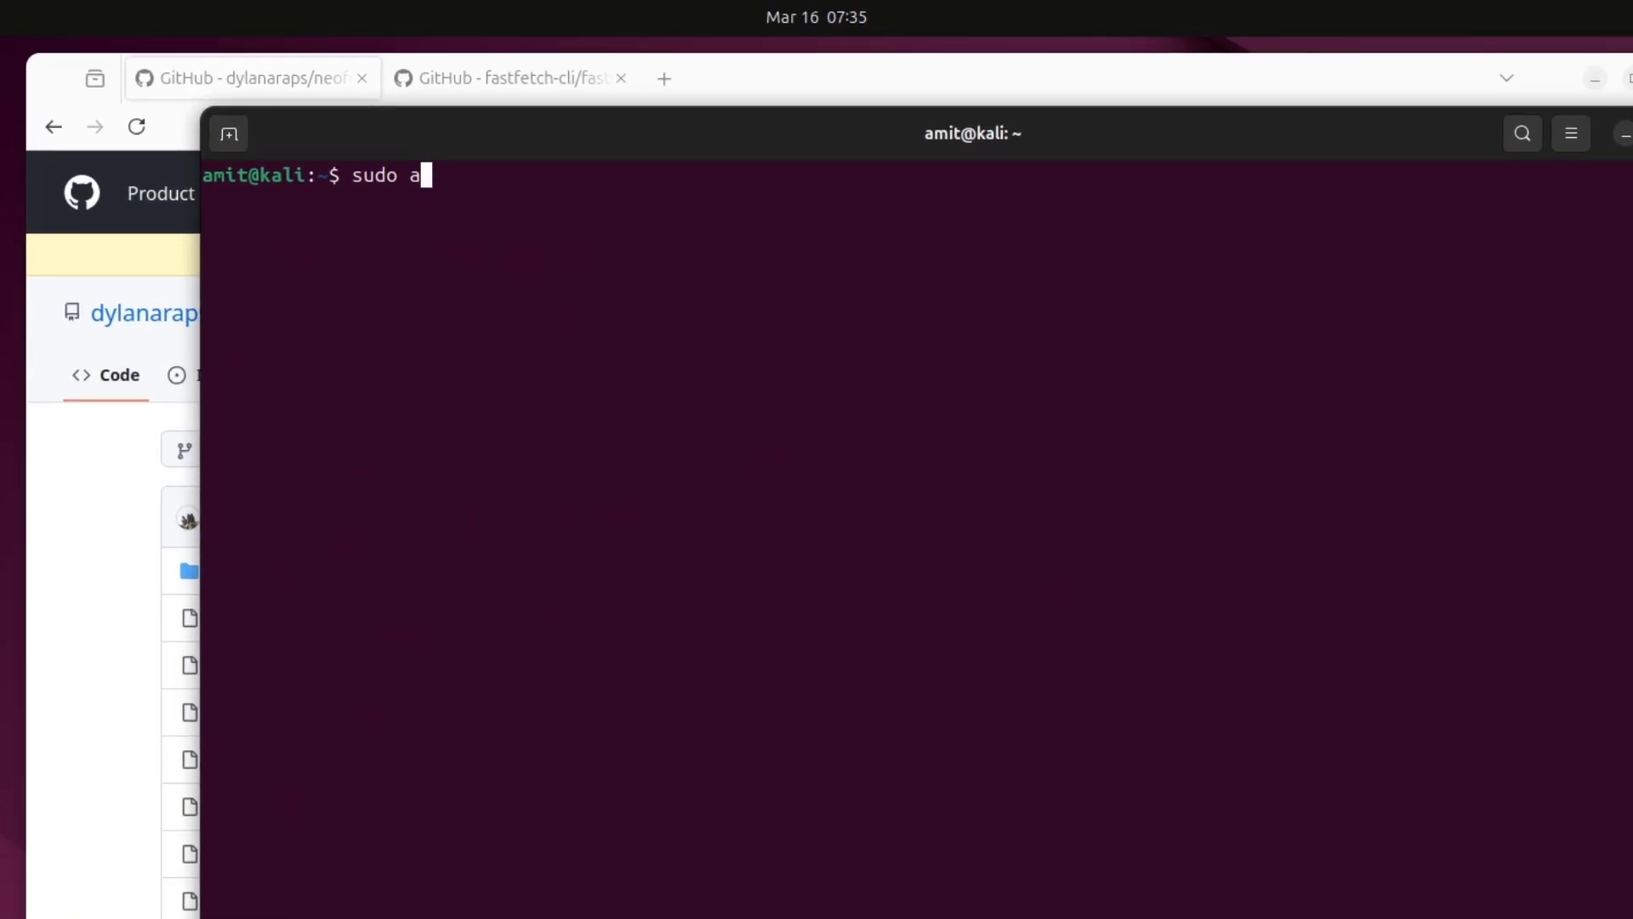
type("dd-ap")
type("t-repository ")
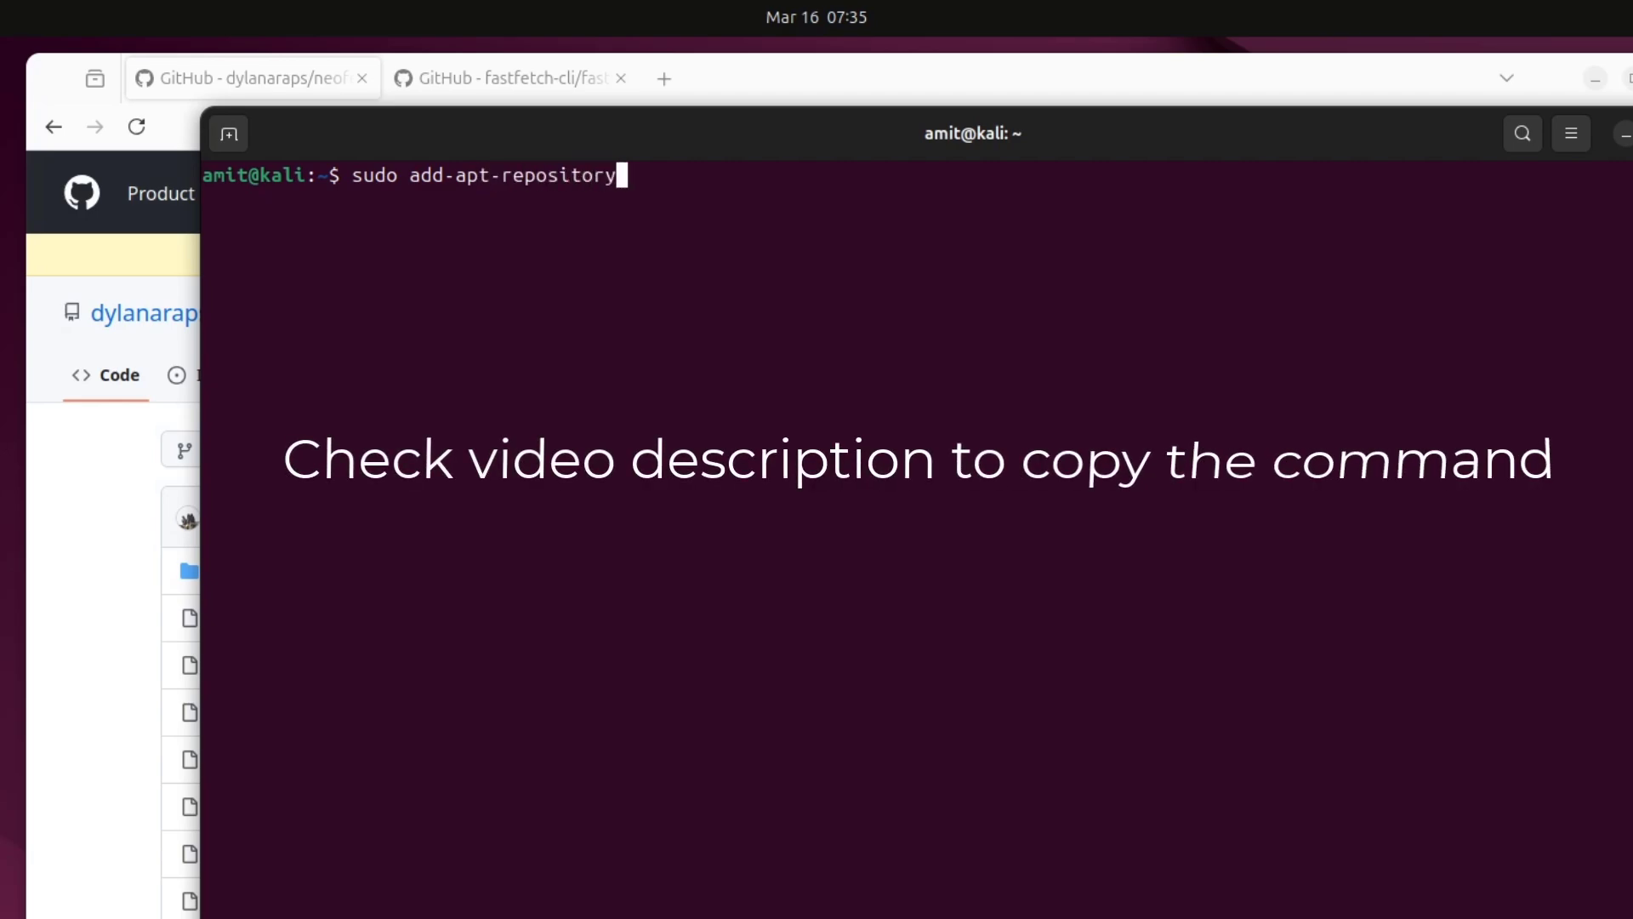
type("ppa:")
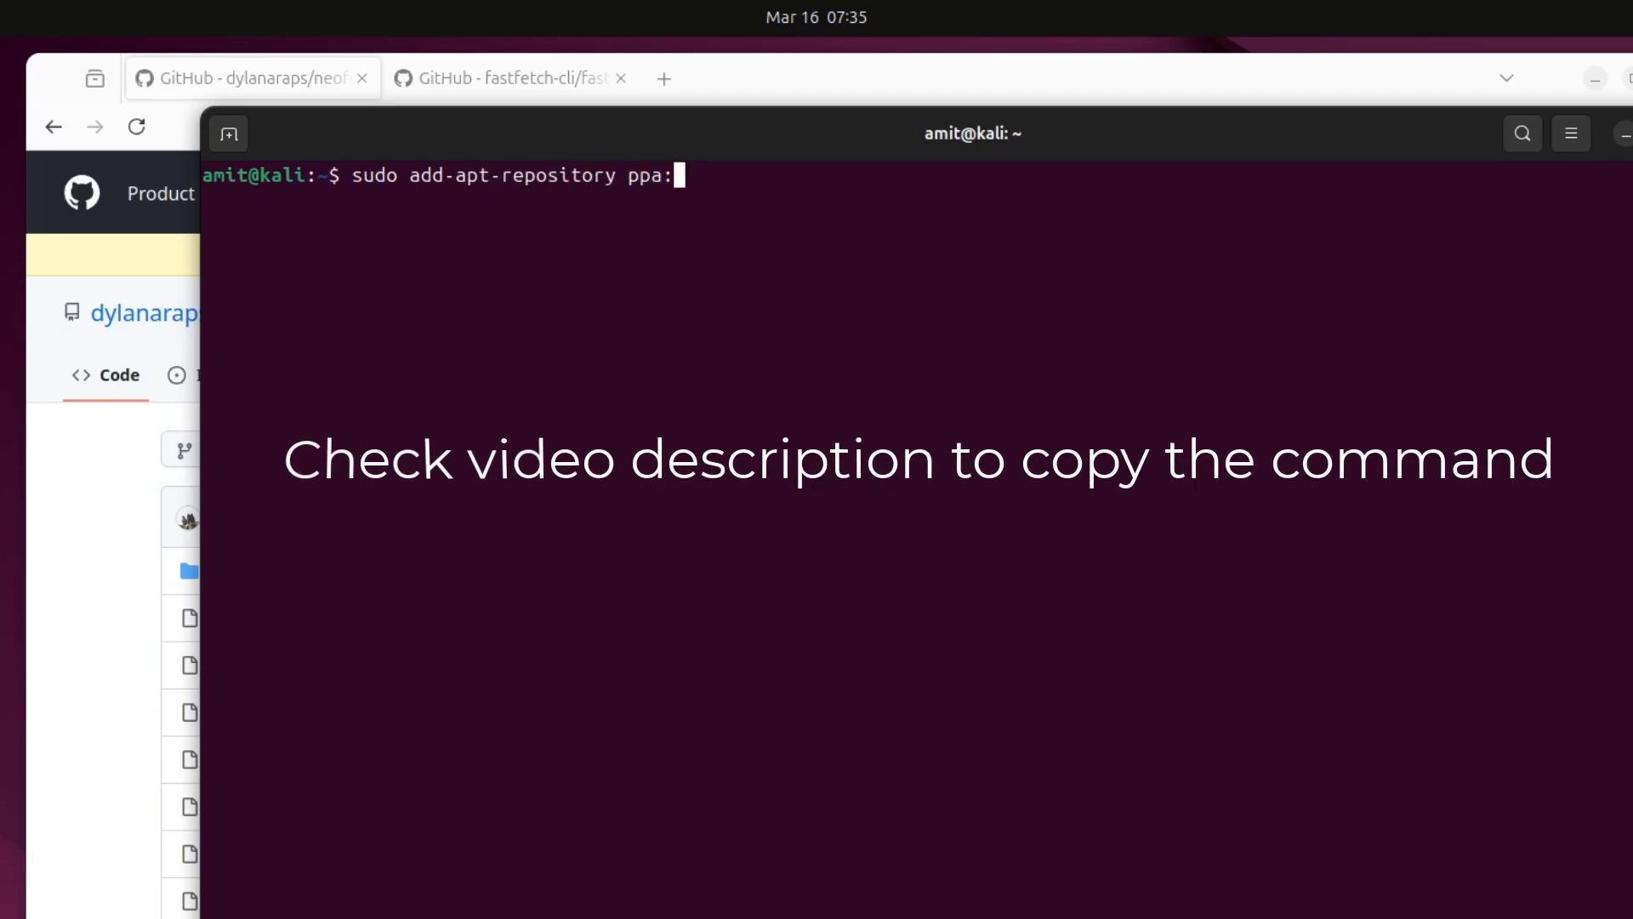
type("zhang")
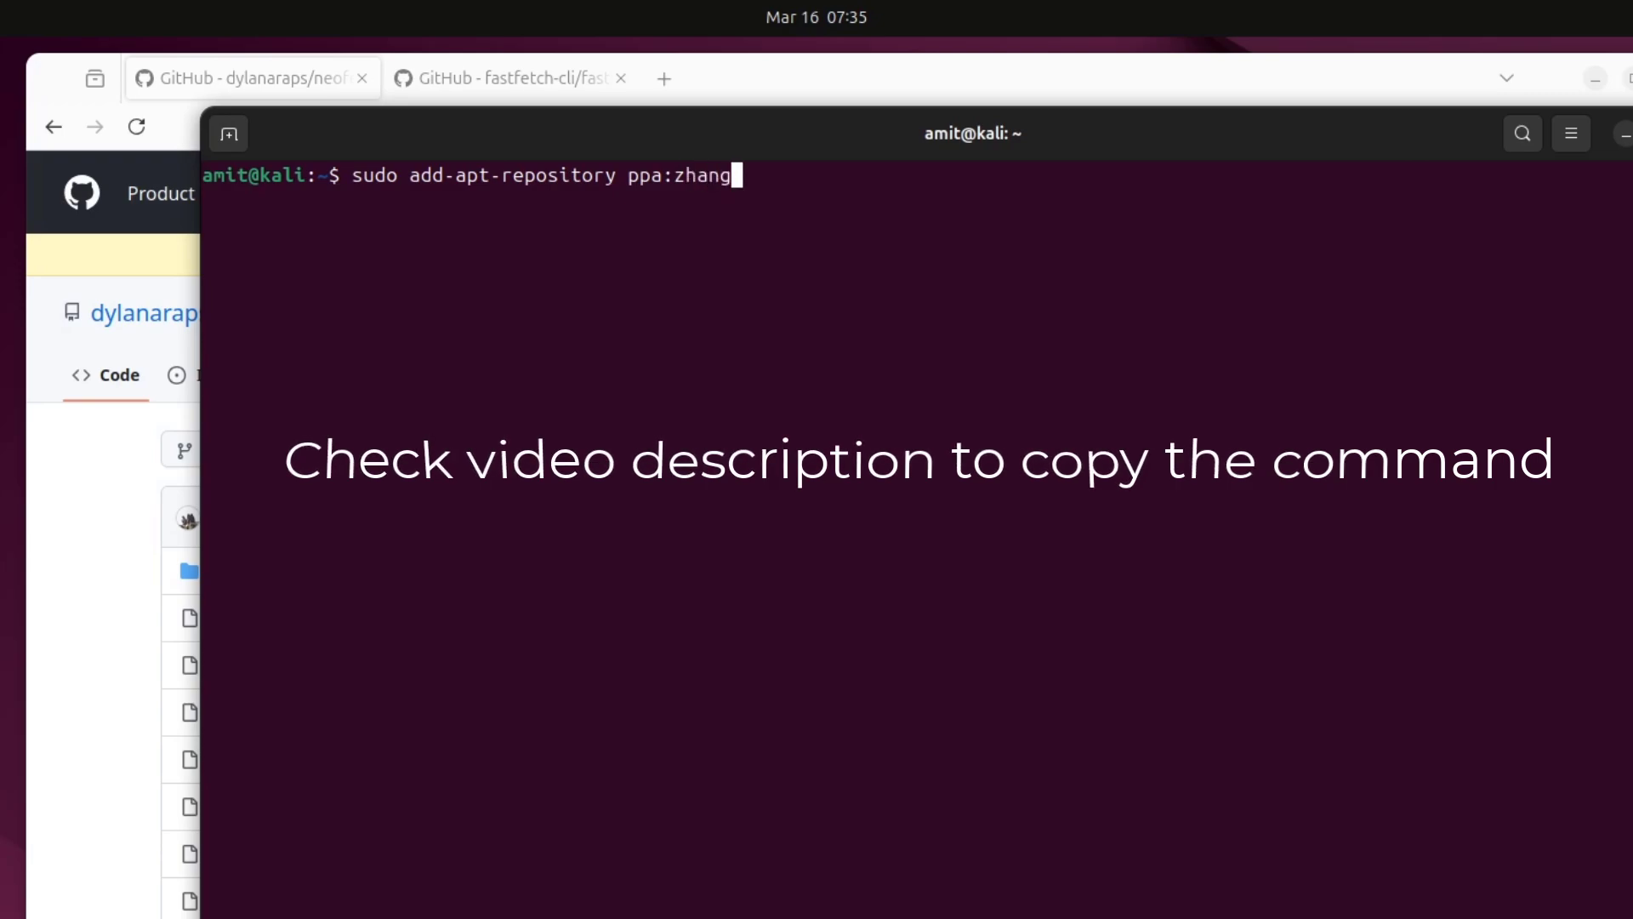
type("song")
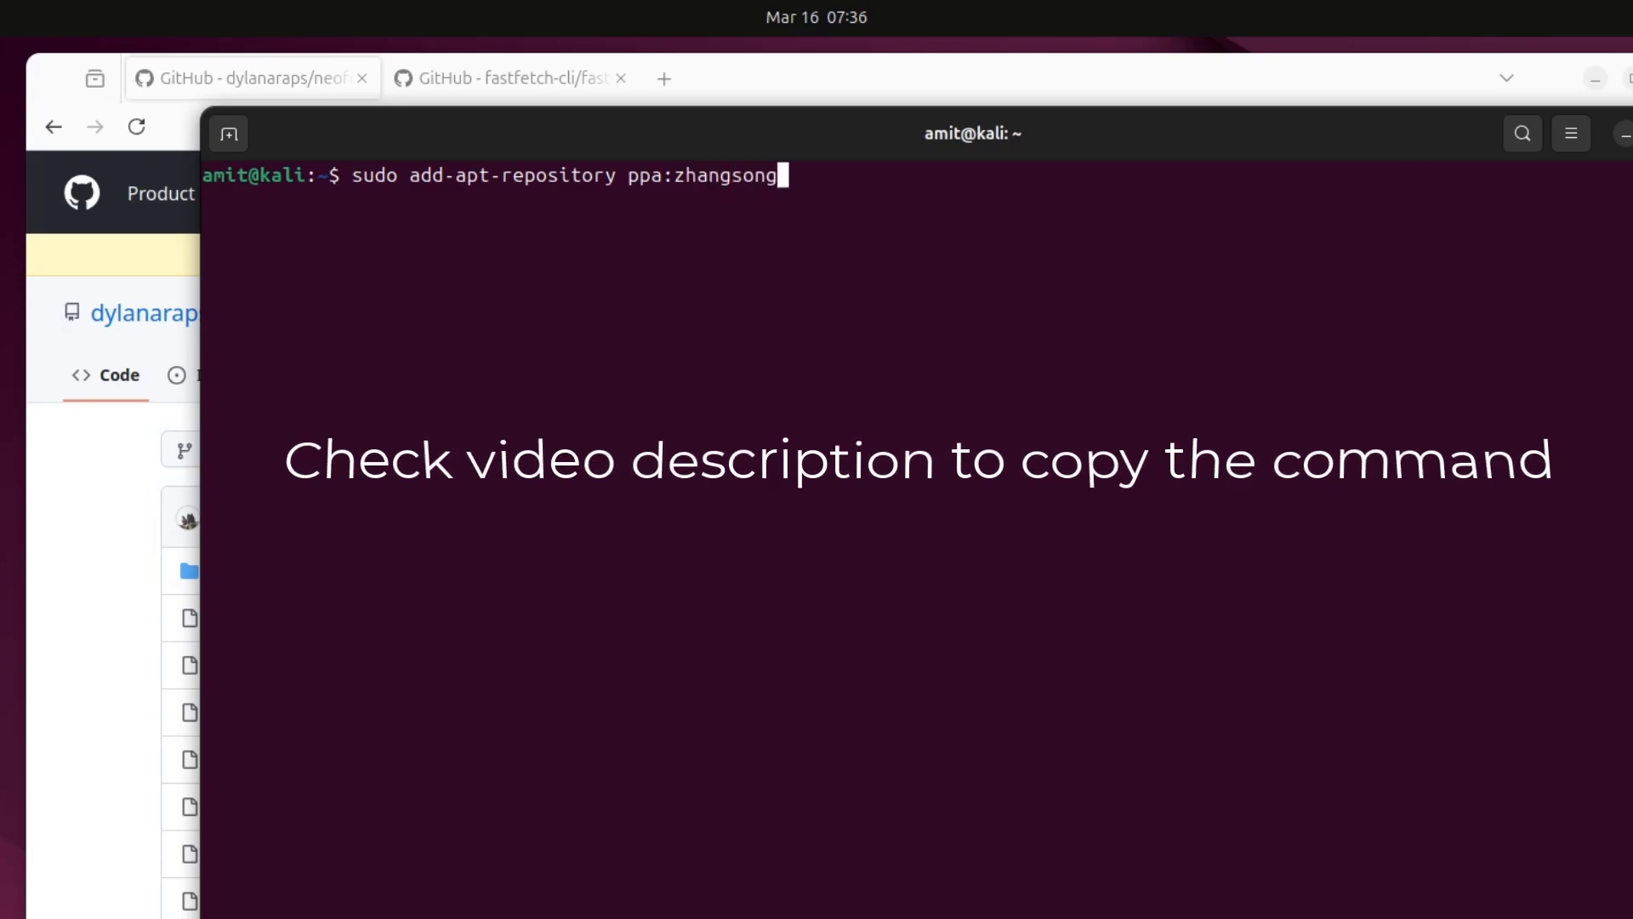
type("cui")
type("33")
type("71")
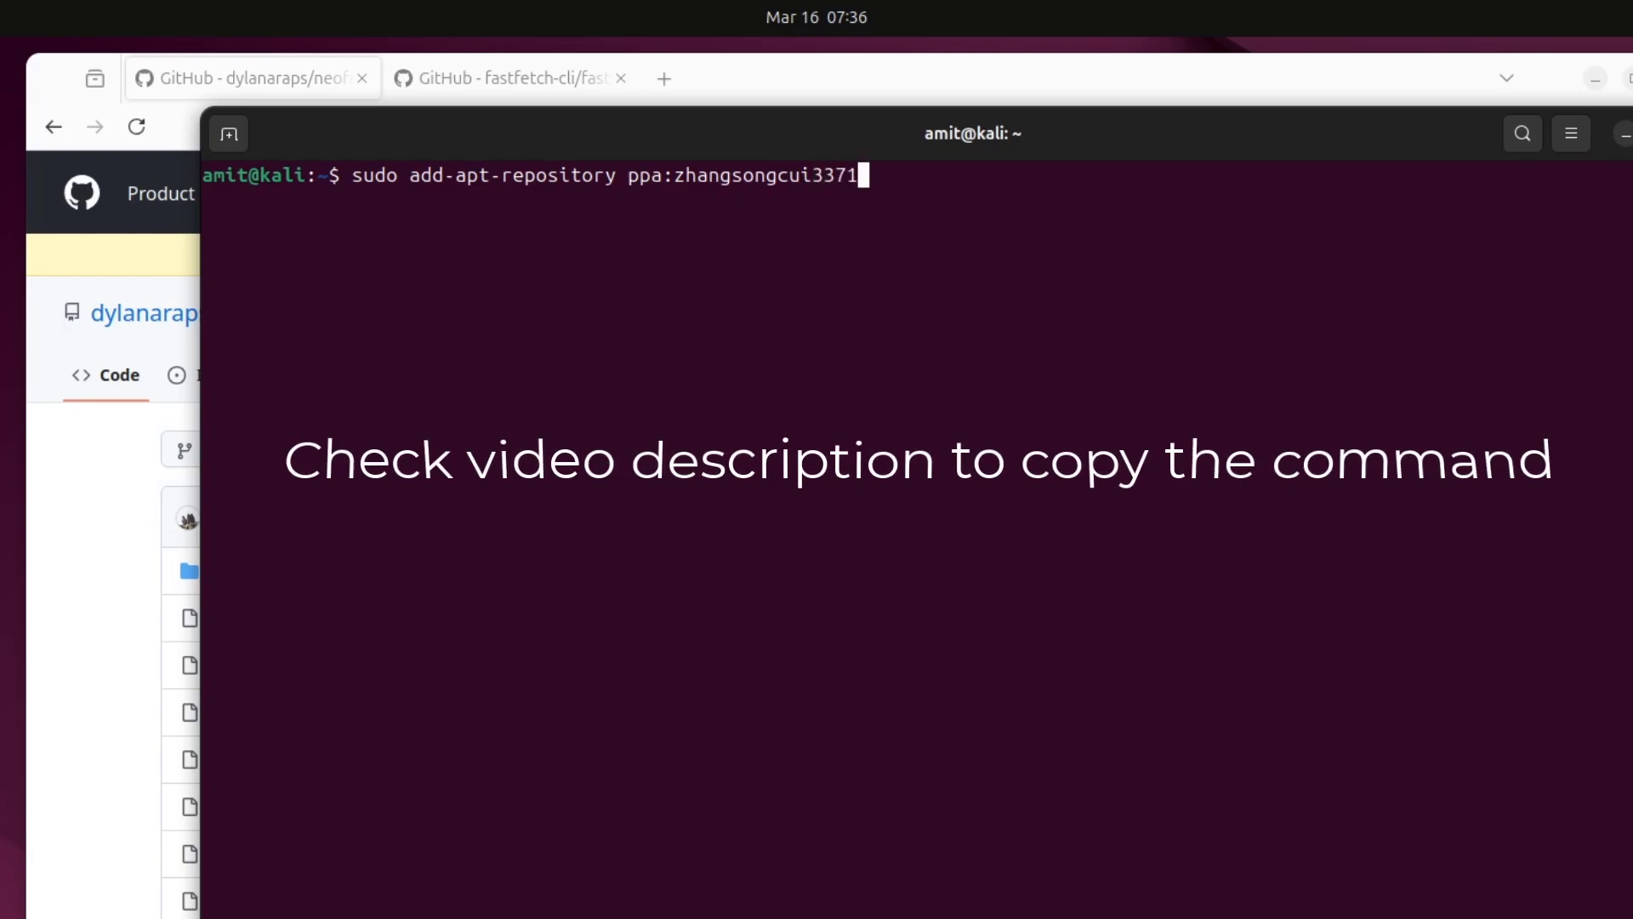
type("/fastfetch")
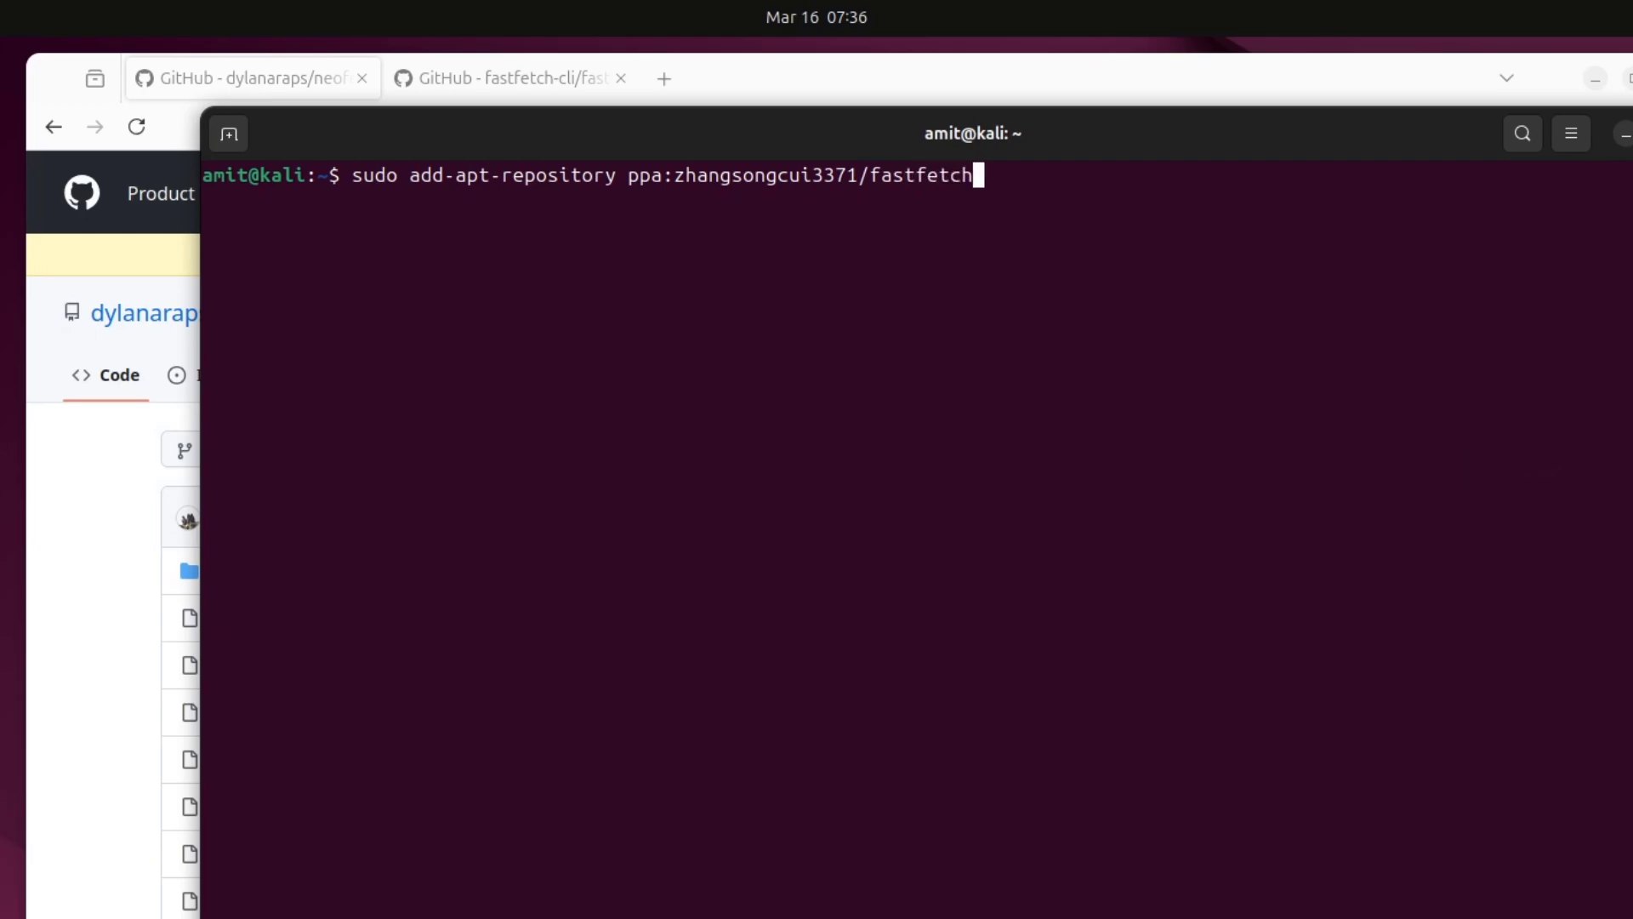
key("Return")
key("Return")
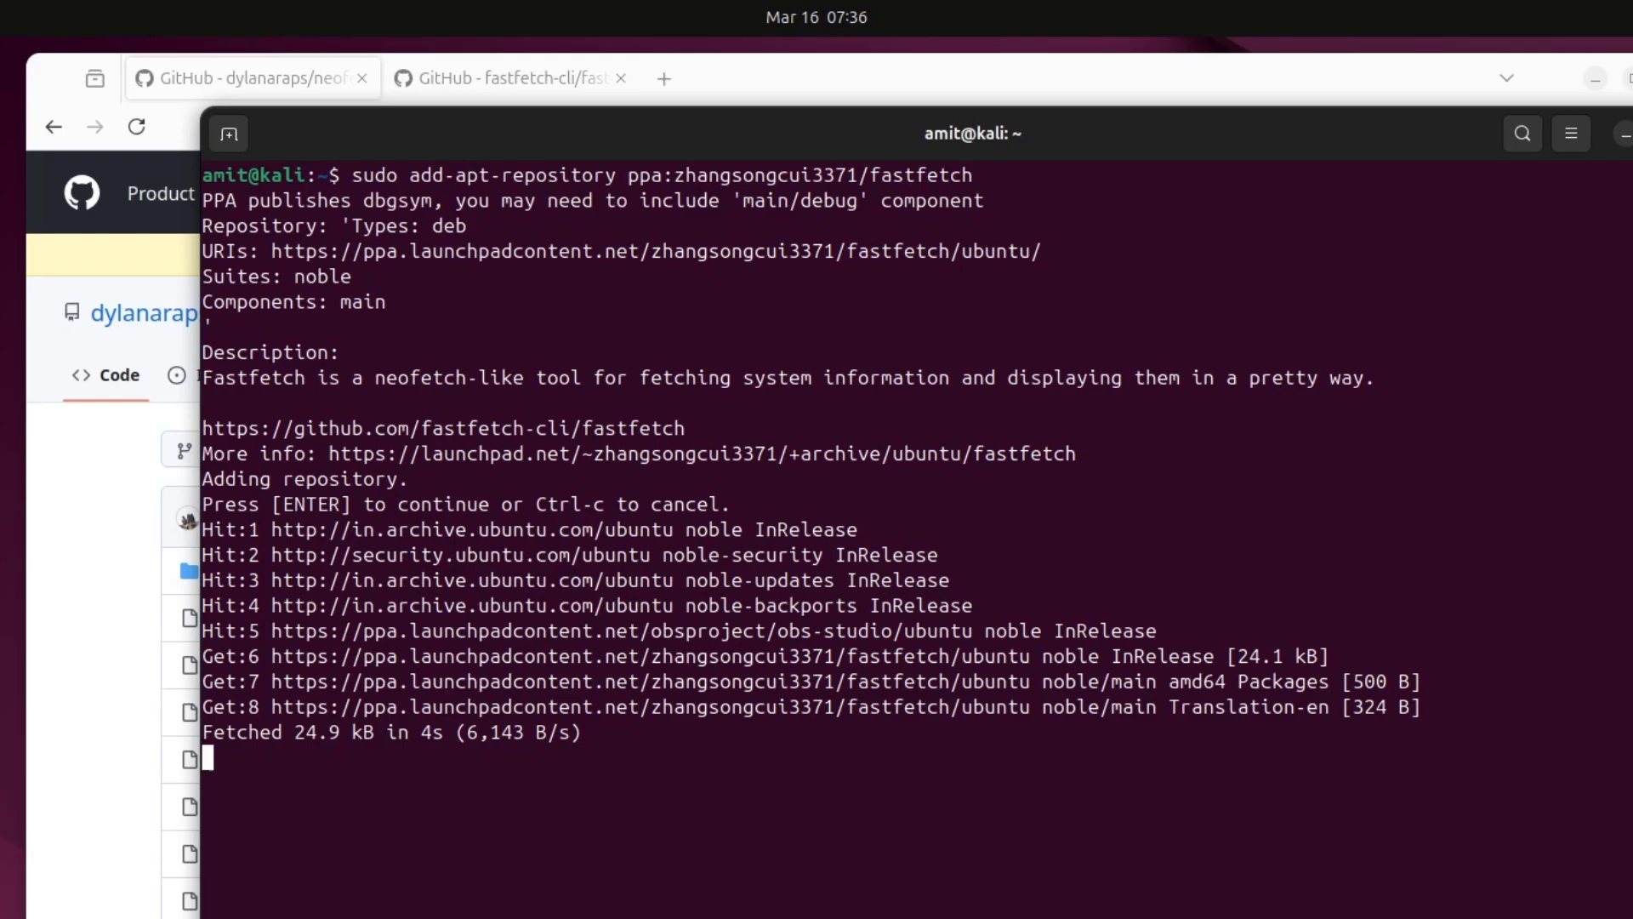
type("sudo apt upd")
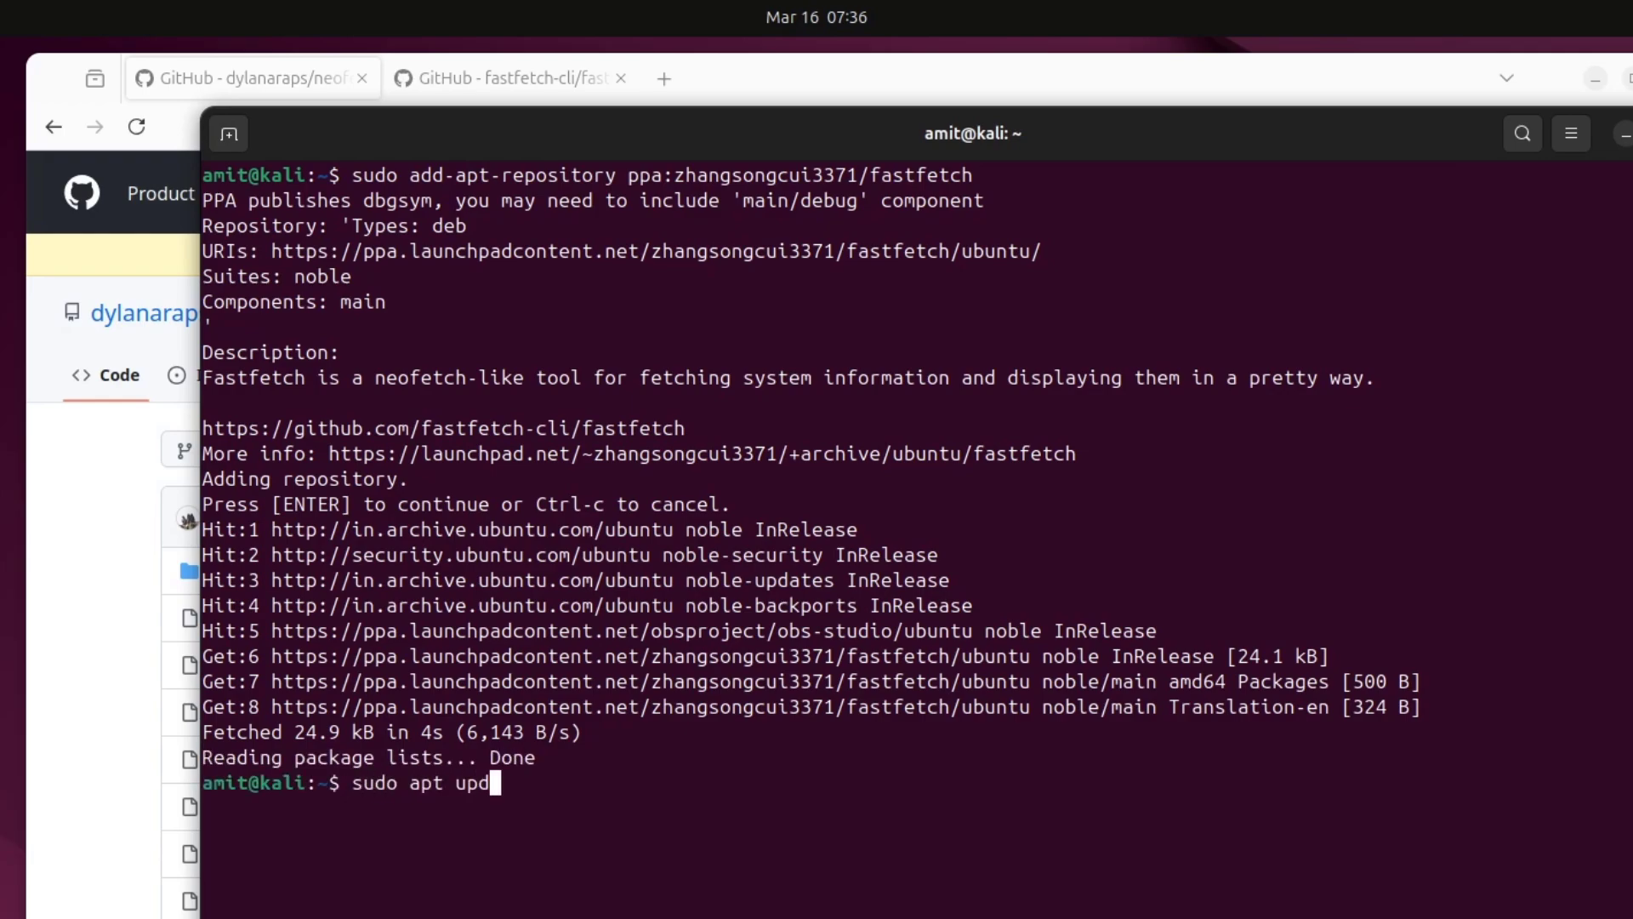
type("ate")
key("Return")
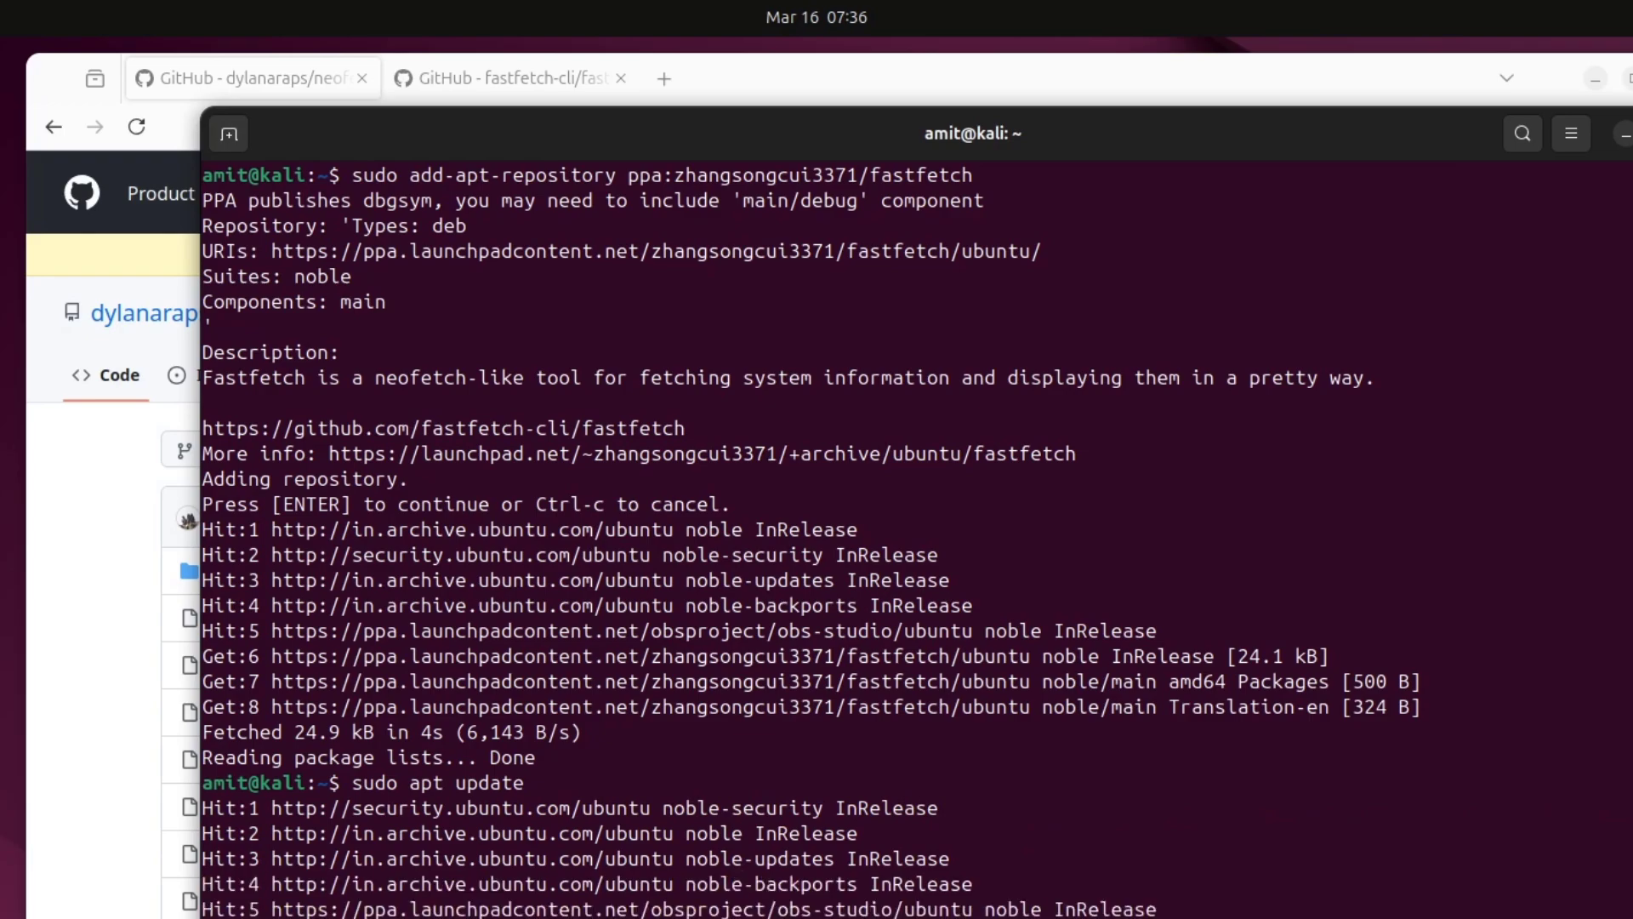
key("ctrl+l")
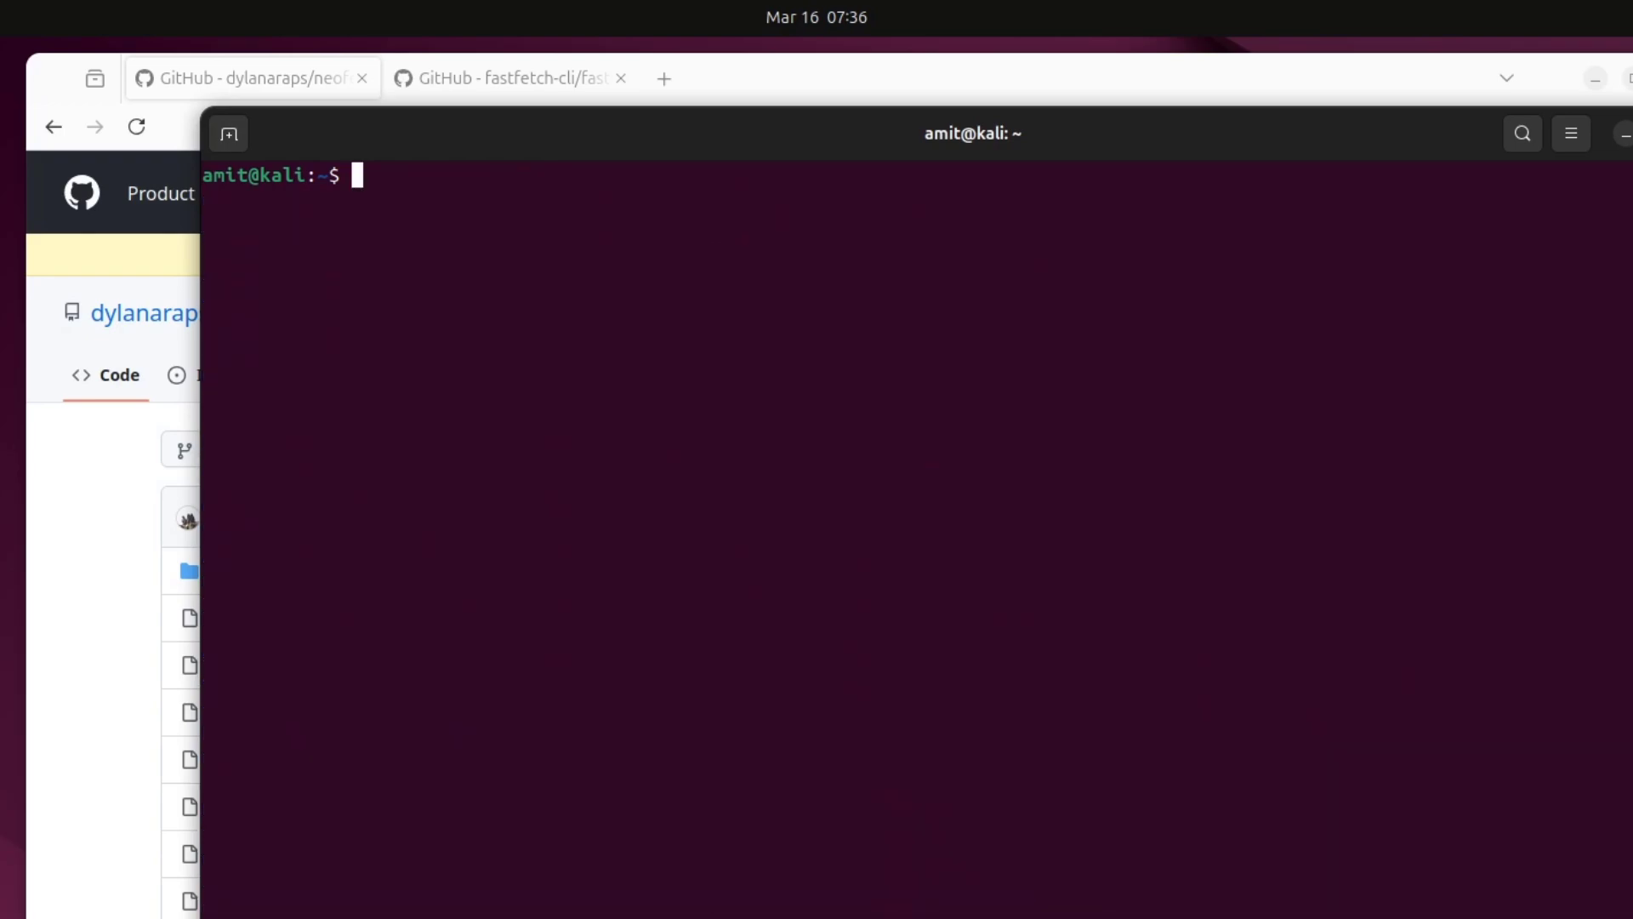
type("sudo apt i")
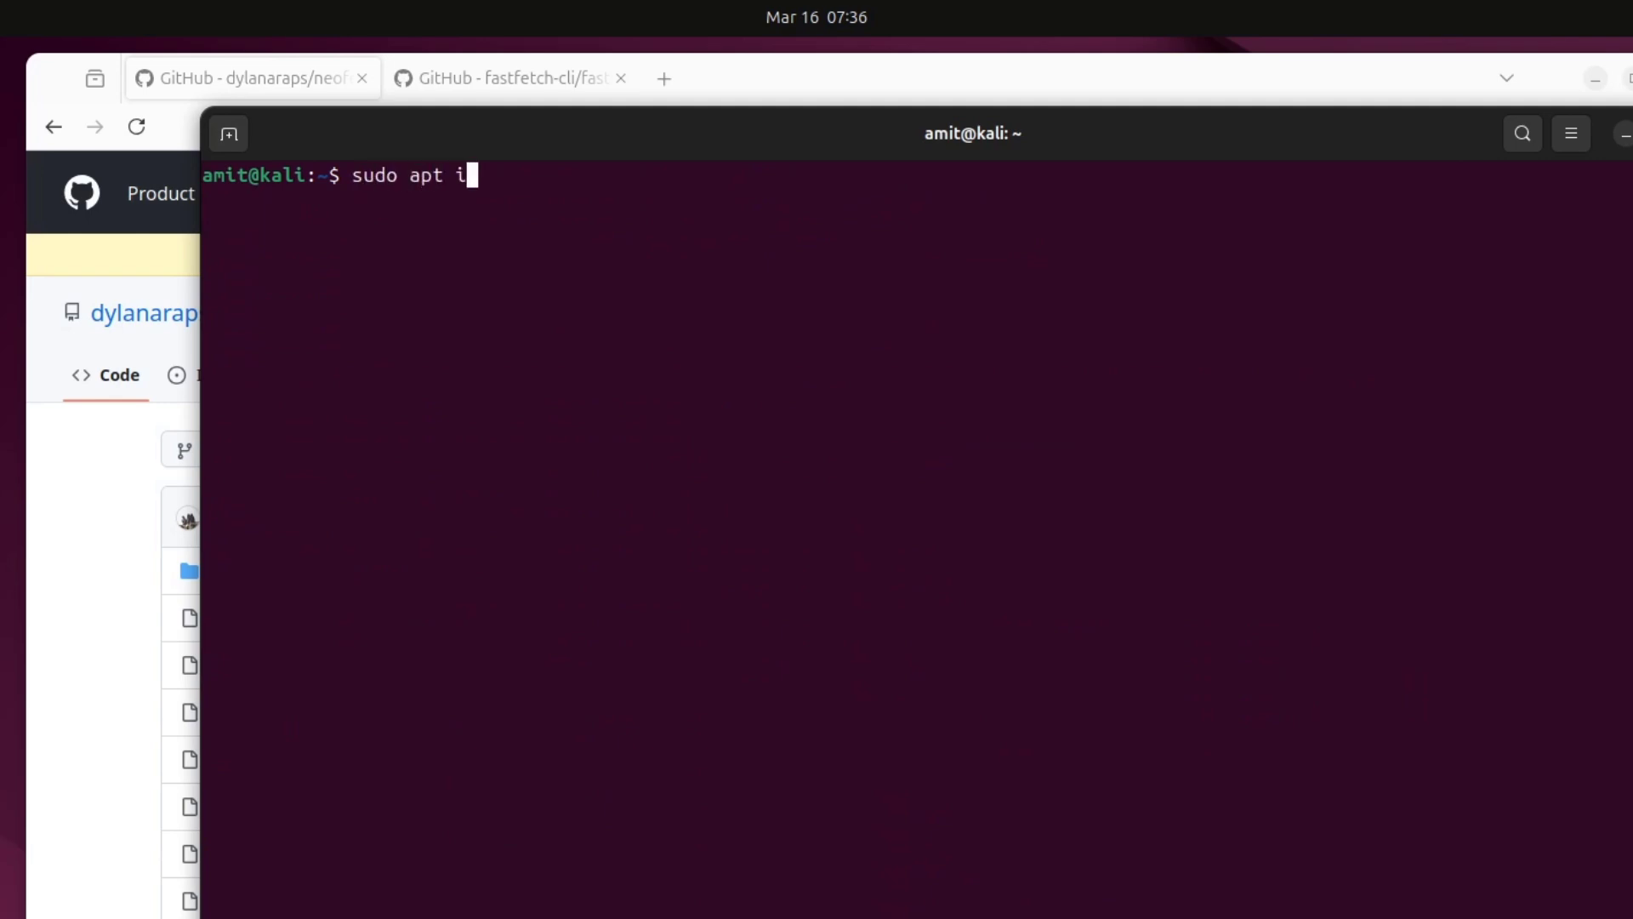
type("nstall fastf")
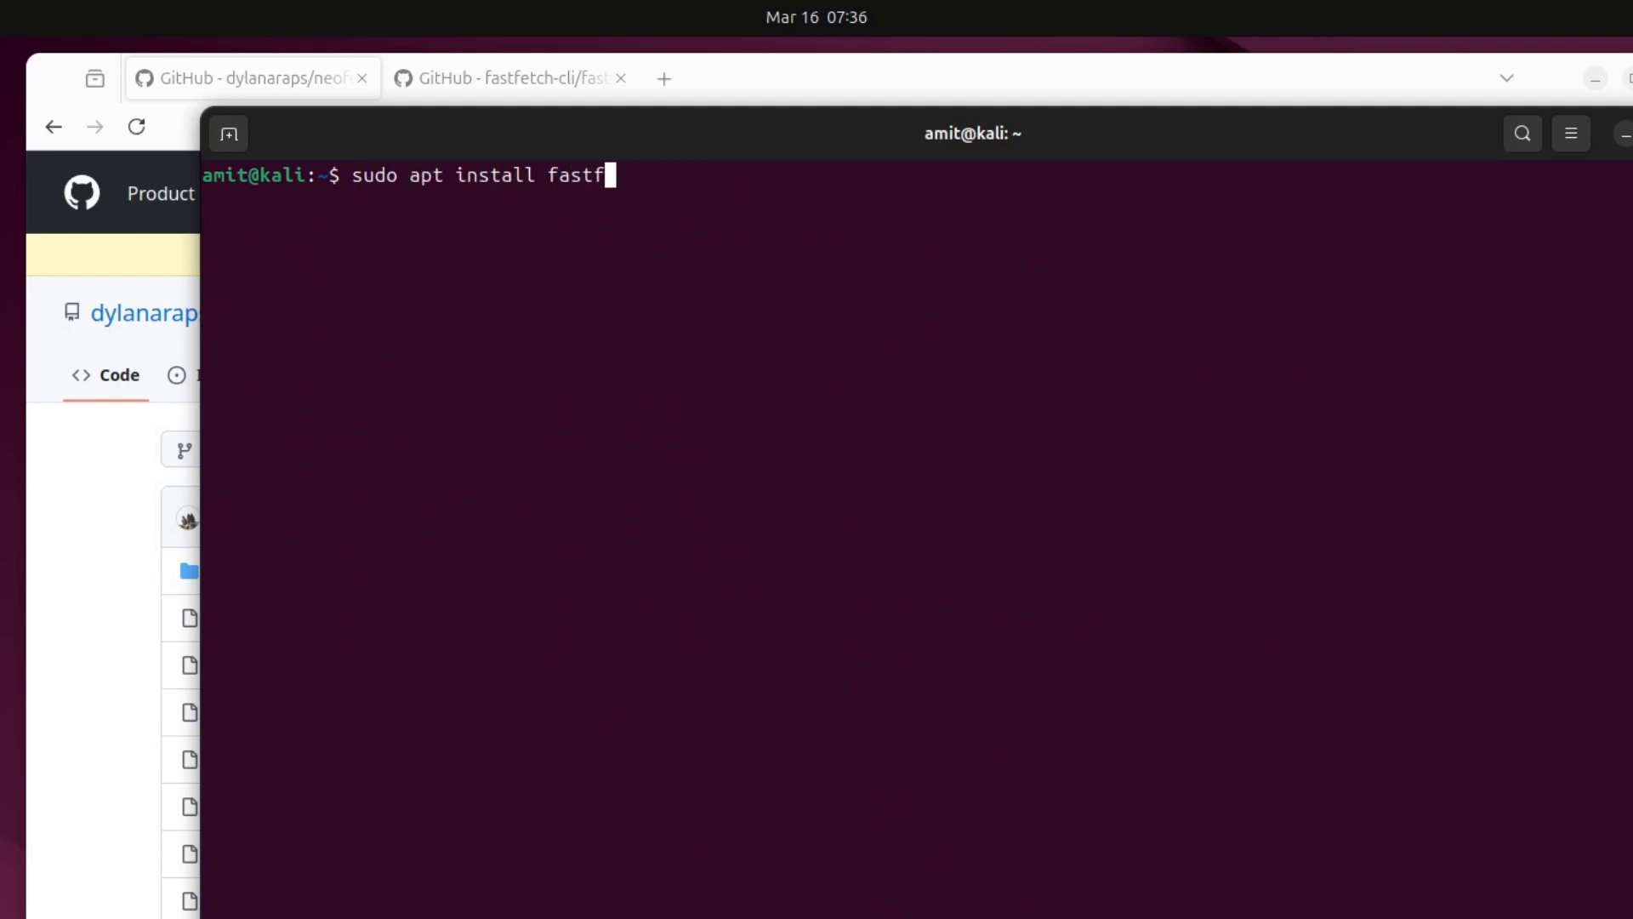
type("etch")
Install fastfetch 2.37.0 with sudo apt, then run fastfetch to show system information.
key("Return")
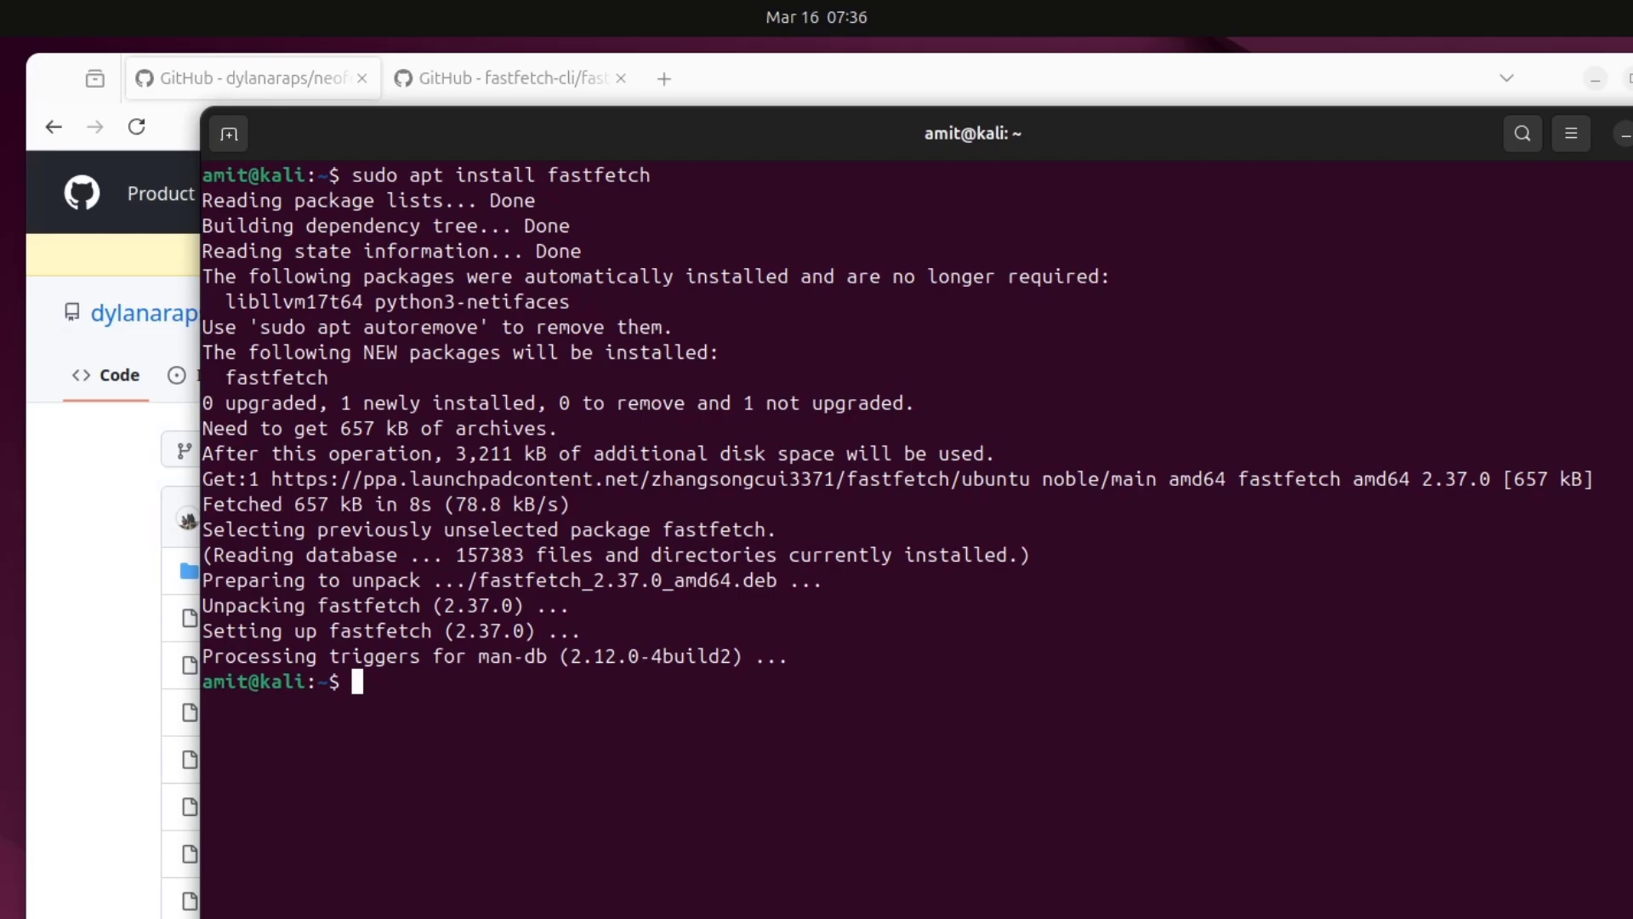
type("fastfetch")
key("Return")
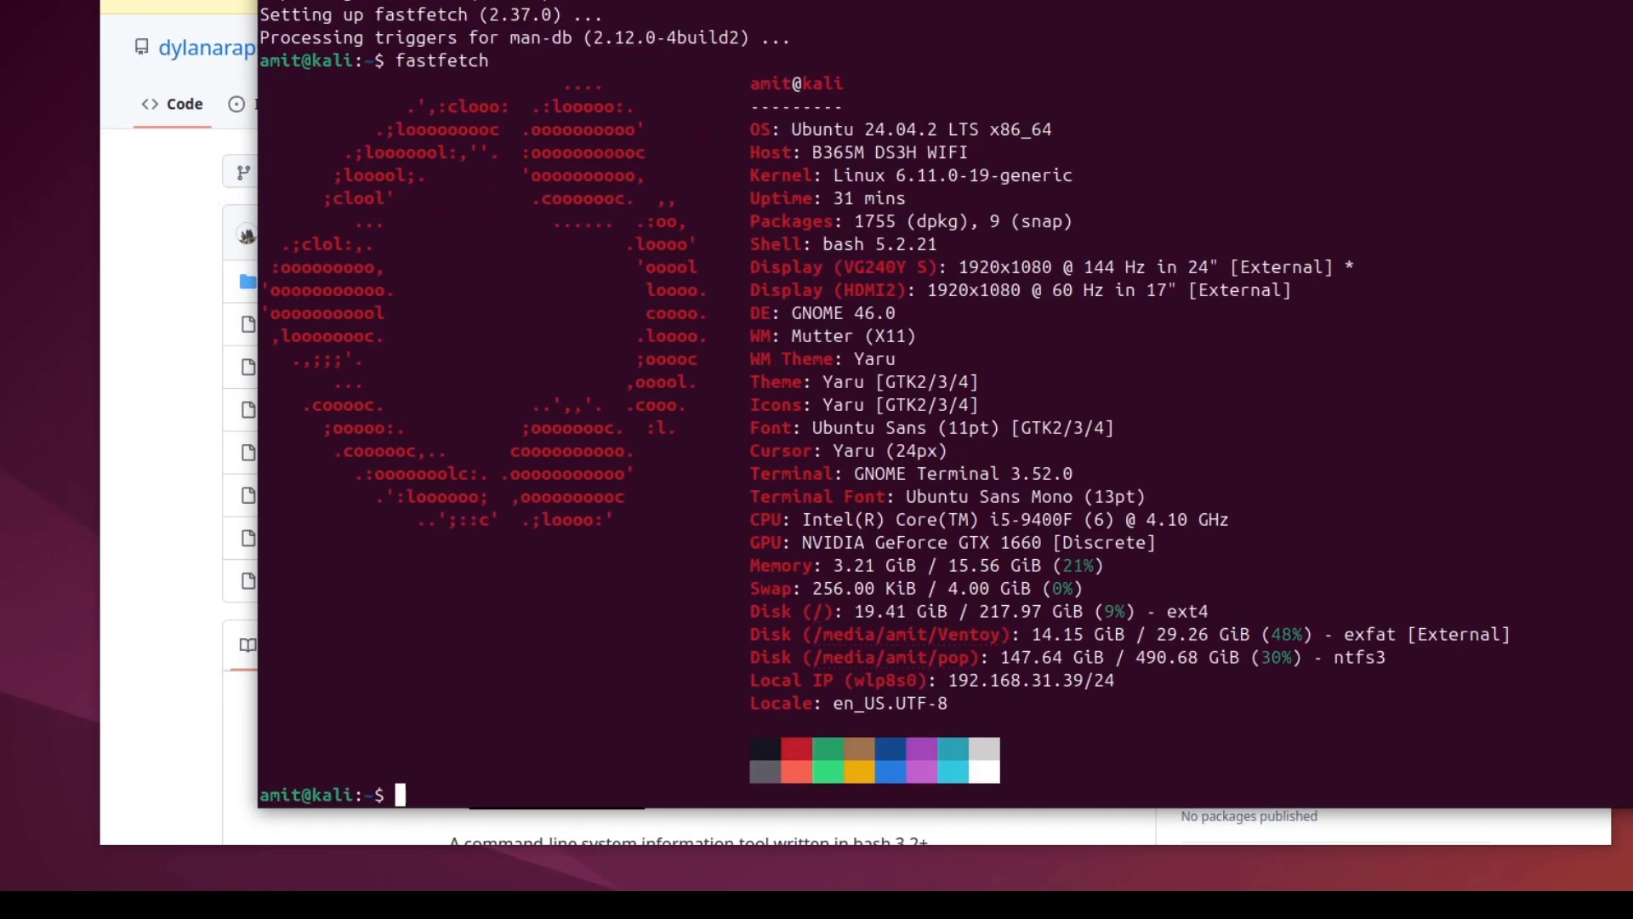